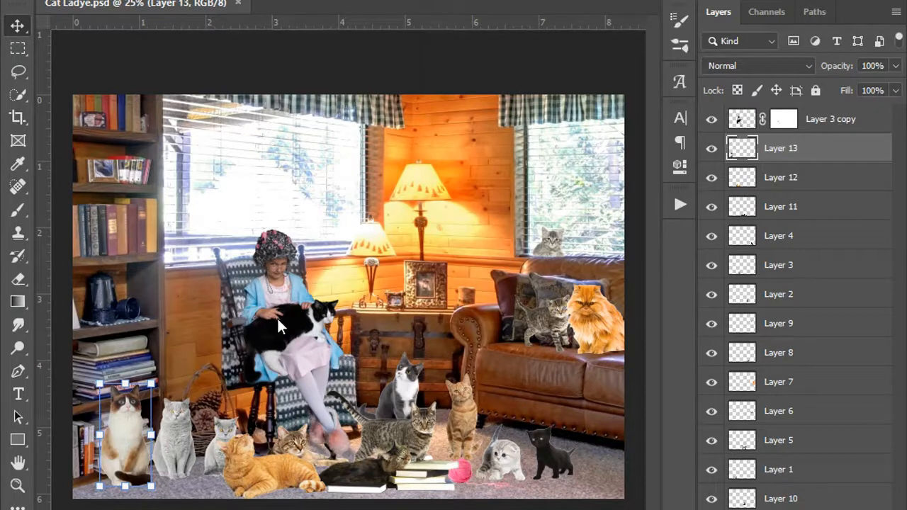
Move the standing striped tabby to the right on the rug and place the sitting ginger cat in front of the sofa.
click(416, 420)
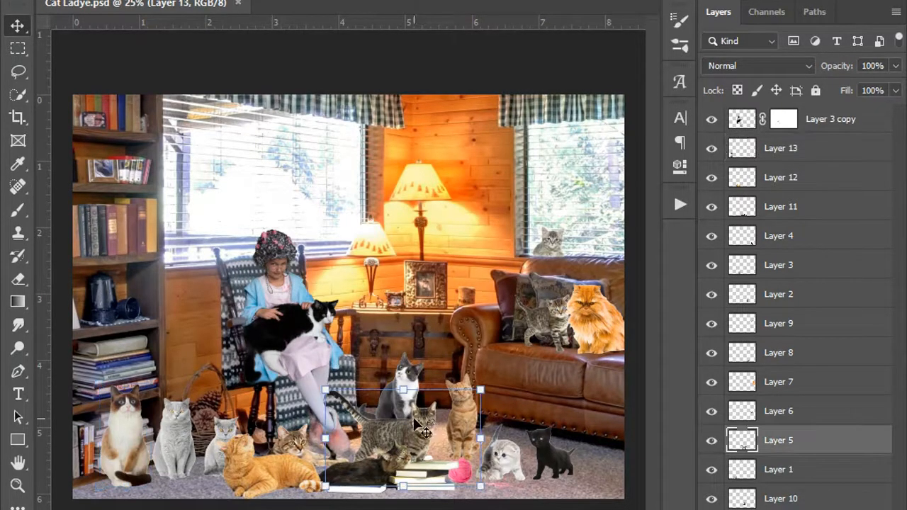
drag(411, 423, 440, 415)
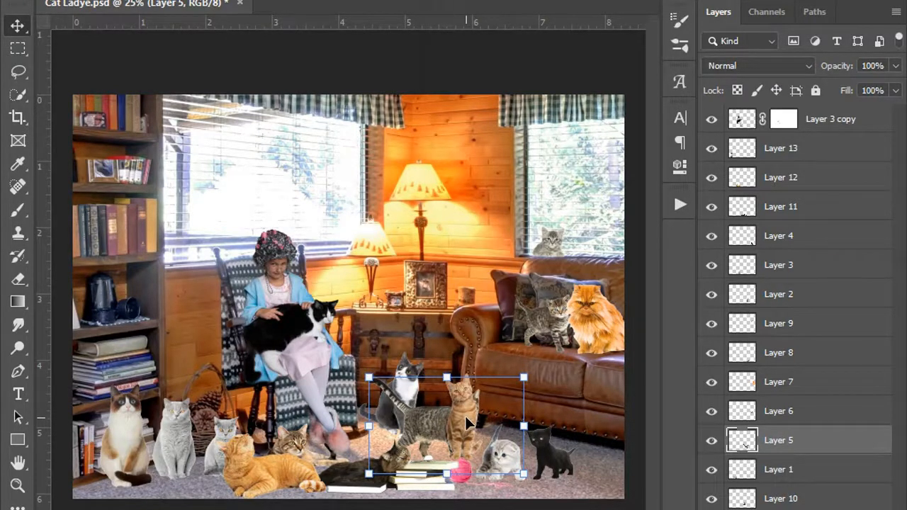
drag(465, 415, 507, 410)
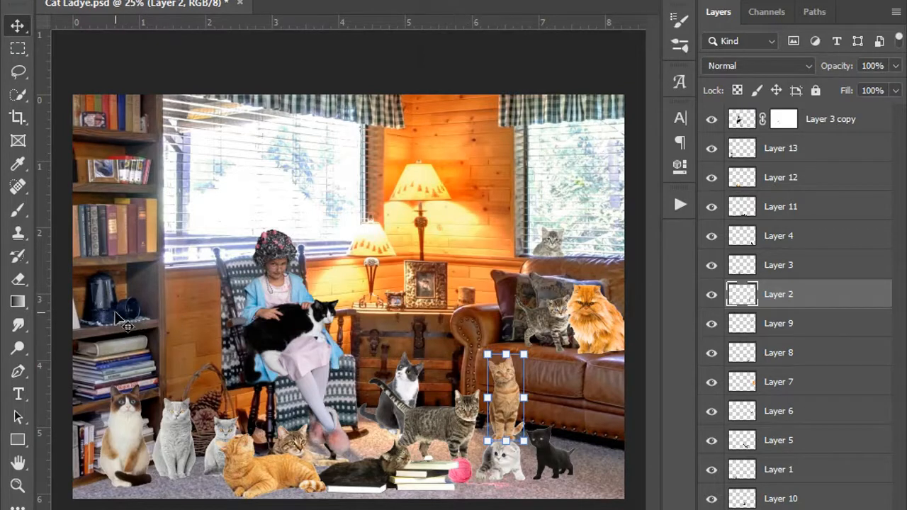
Nudge the window kitten down behind the sofa back and shift the long-haired orange cat left on the sofa seat.
mouse_move(548, 241)
mouse_down()
mouse_move(562, 251)
mouse_move(555, 246)
mouse_up()
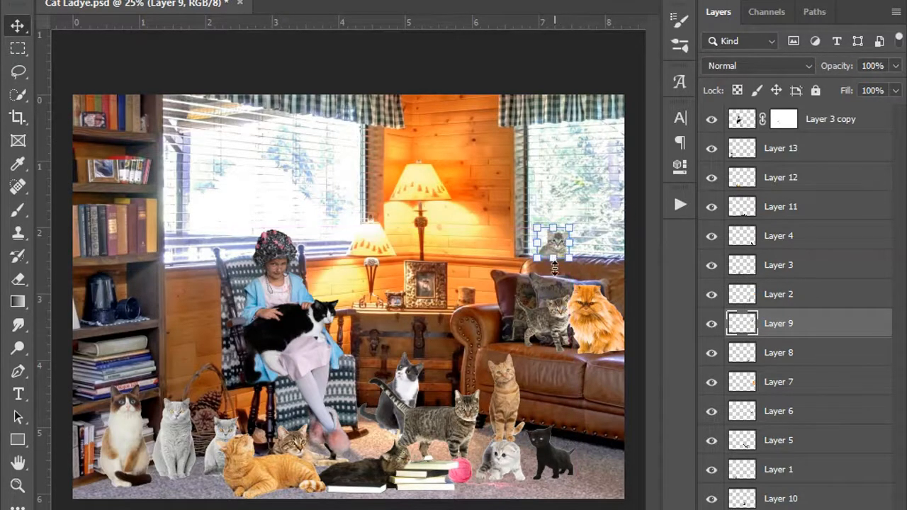
mouse_move(600, 330)
mouse_down()
mouse_move(578, 333)
mouse_move(587, 333)
mouse_up()
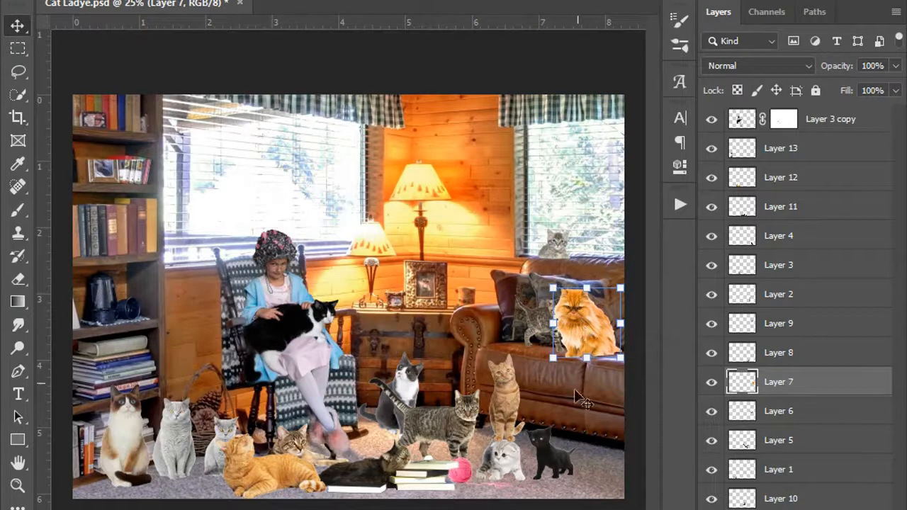
click(403, 479)
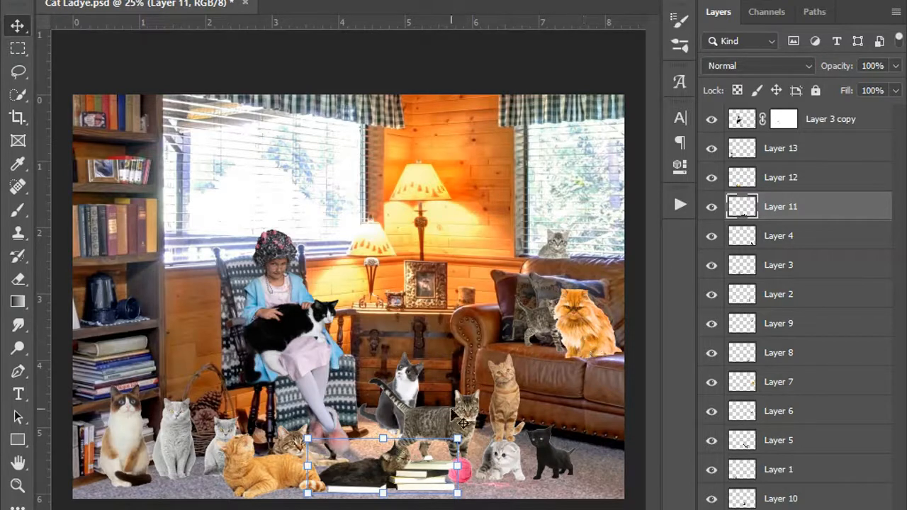
Scale down the brown-and-white cat beside the bookshelf and adjust its position slightly.
mouse_move(127, 441)
mouse_down()
mouse_move(141, 441)
mouse_move(126, 441)
mouse_up()
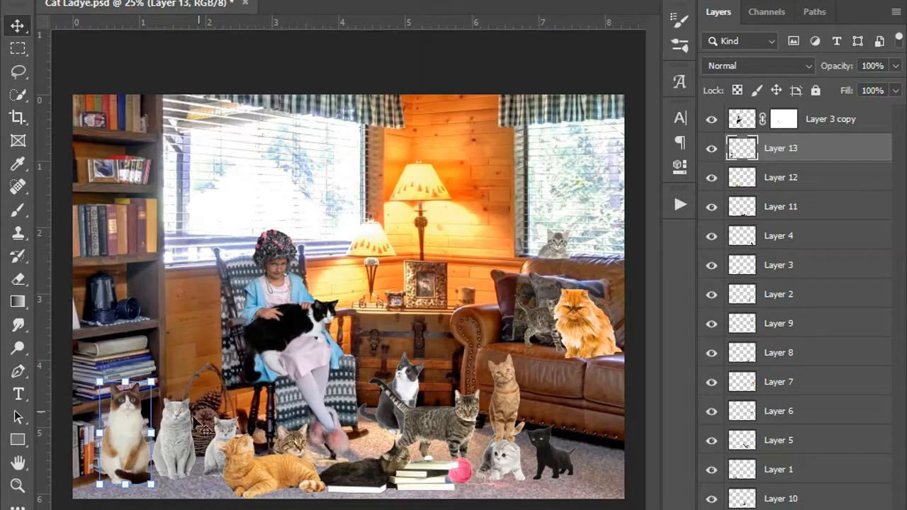
mouse_move(128, 427)
mouse_down()
mouse_move(138, 419)
mouse_move(131, 427)
mouse_up()
drag(154, 389, 148, 398)
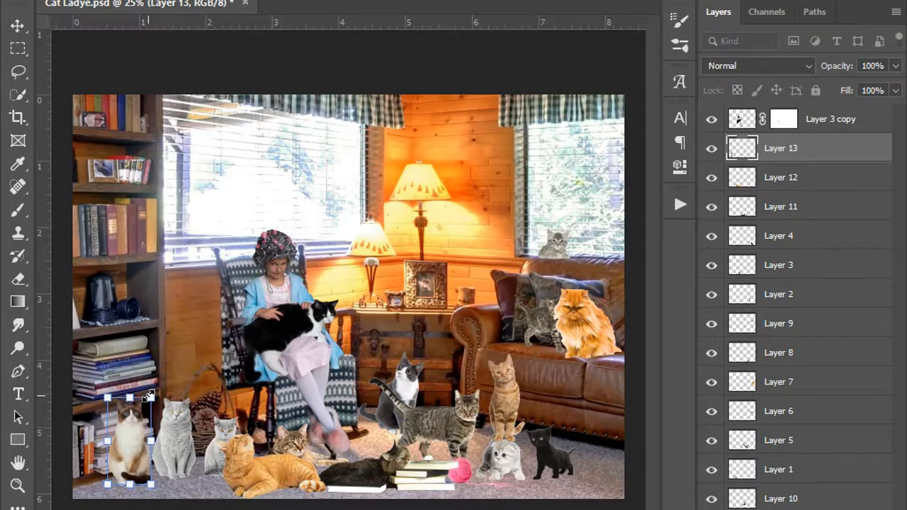
key(Return)
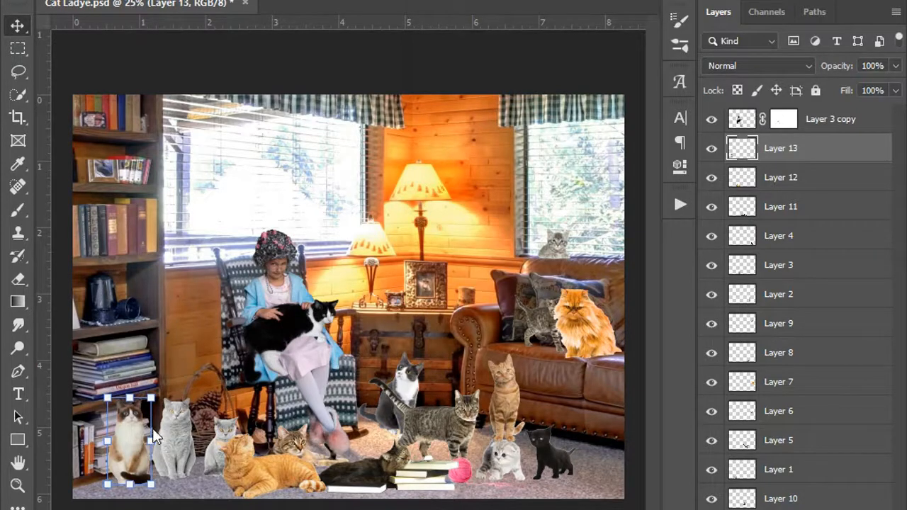
Move the pair of grey cats in front of the sofa behind the black kitten and scale them down slightly.
drag(140, 442, 548, 418)
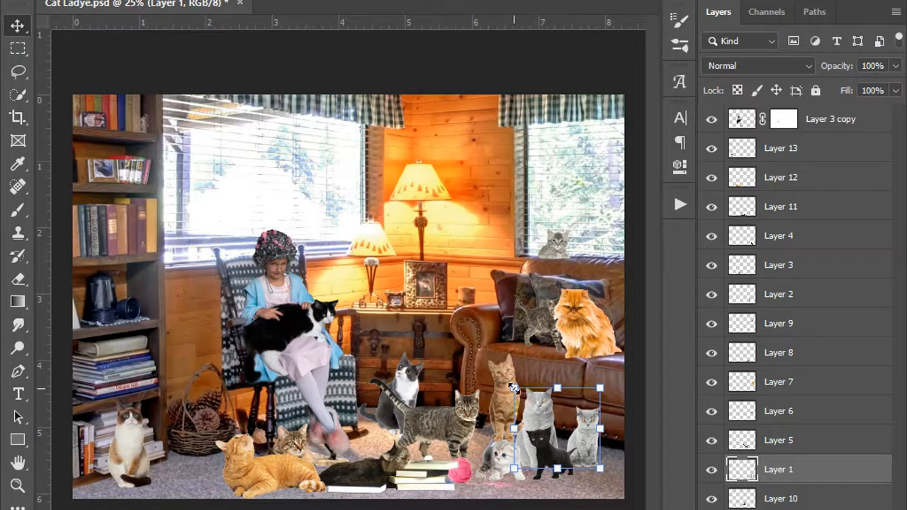
drag(513, 388, 516, 392)
drag(518, 394, 521, 394)
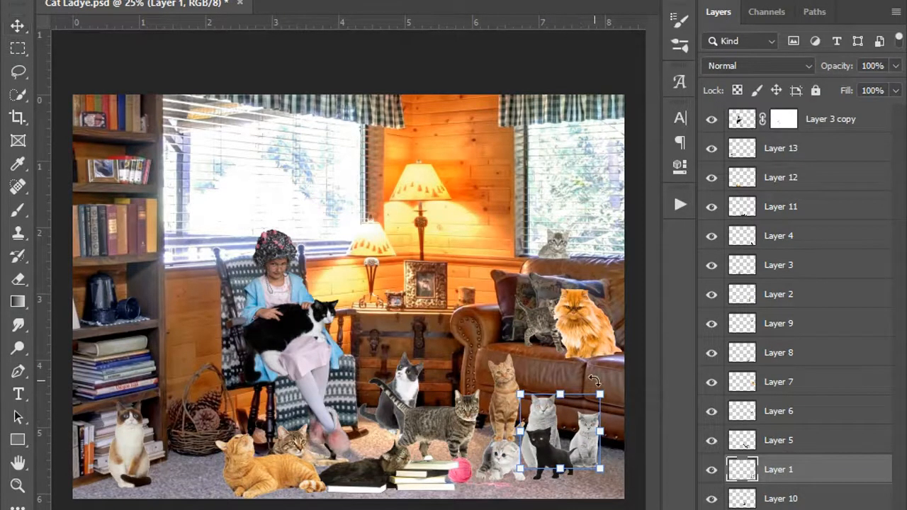
Darken the grey cats on Layer 1 with Brightness/Contrast, using brightness -47 and contrast -8.
click(109, 0)
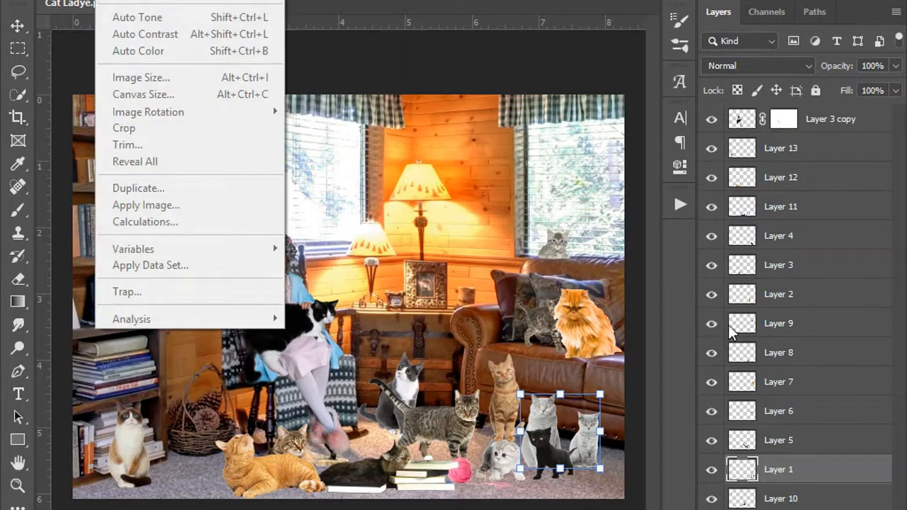
click(814, 472)
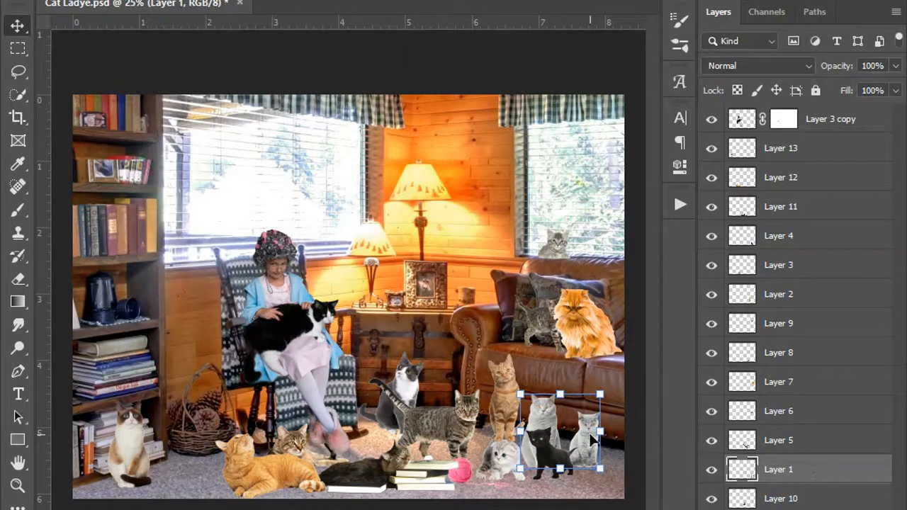
click(110, 0)
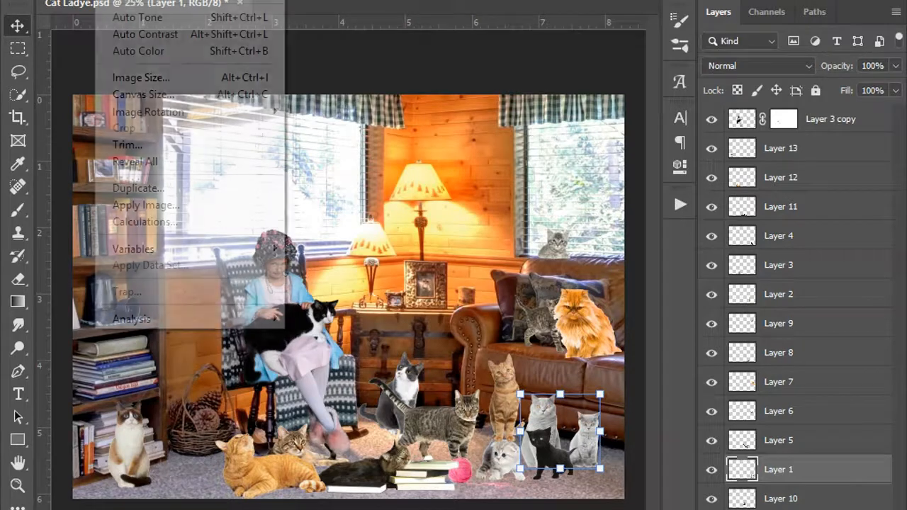
mouse_move(153, 0)
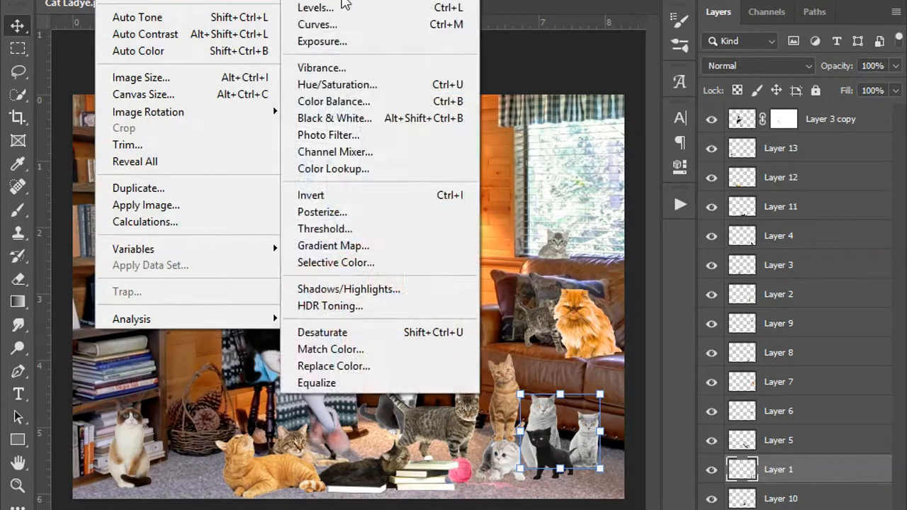
click(346, 0)
drag(451, 49, 434, 50)
drag(442, 94, 437, 92)
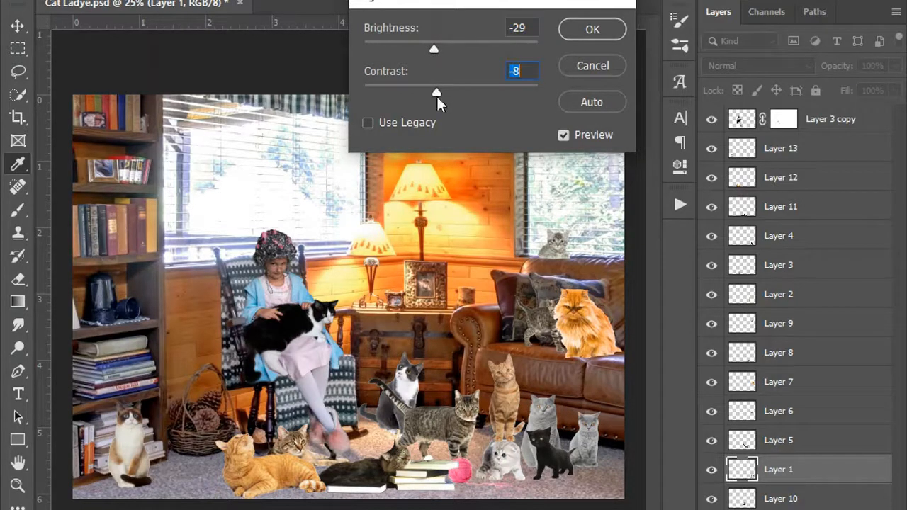
mouse_move(433, 48)
mouse_down()
mouse_move(415, 46)
mouse_move(424, 44)
mouse_up()
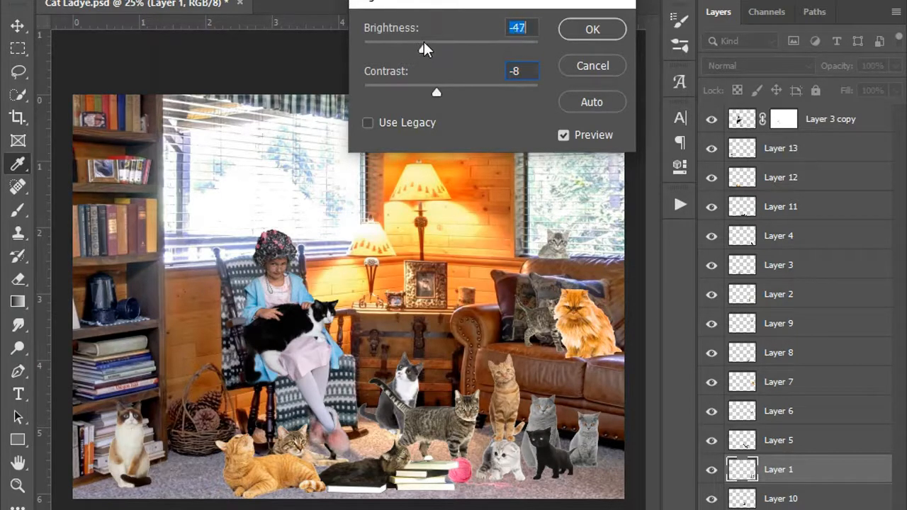
click(580, 29)
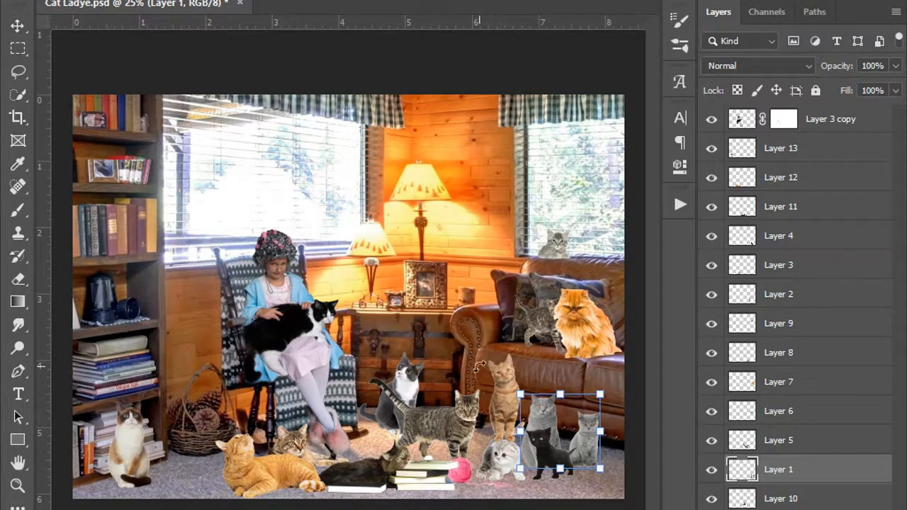
Move the sitting ginger cat up beside the picture frame behind the sofa arm and scale it down.
click(798, 365)
click(502, 389)
drag(501, 383, 466, 266)
drag(486, 231, 484, 246)
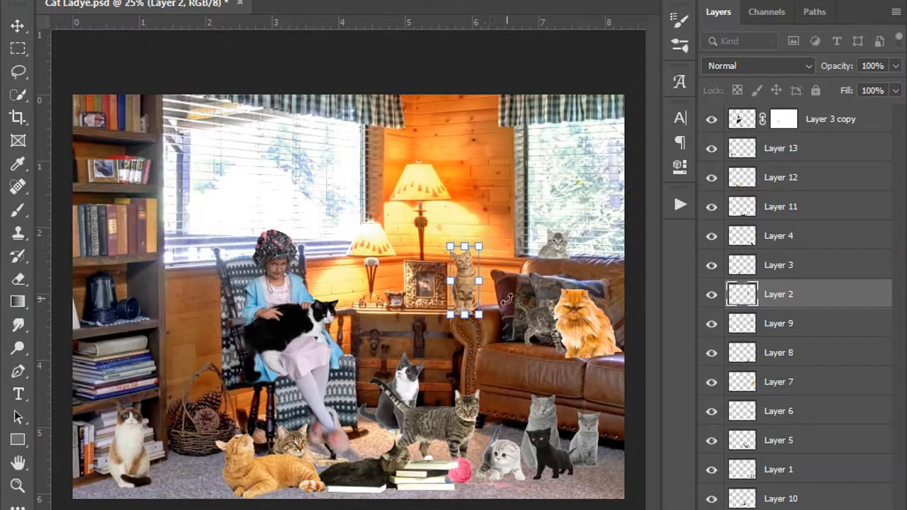
key(Return)
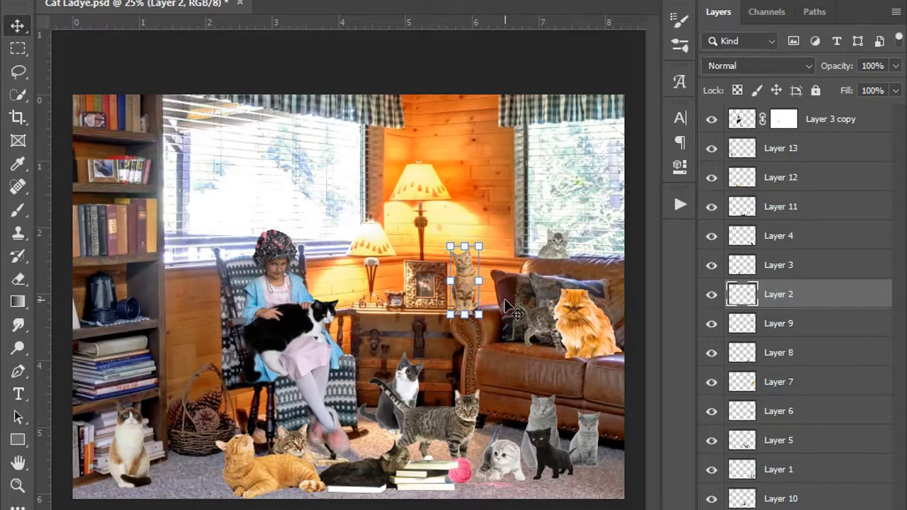
Add a layer mask to the ginger cat's Layer 2 and make the mask active for editing.
click(111, 1)
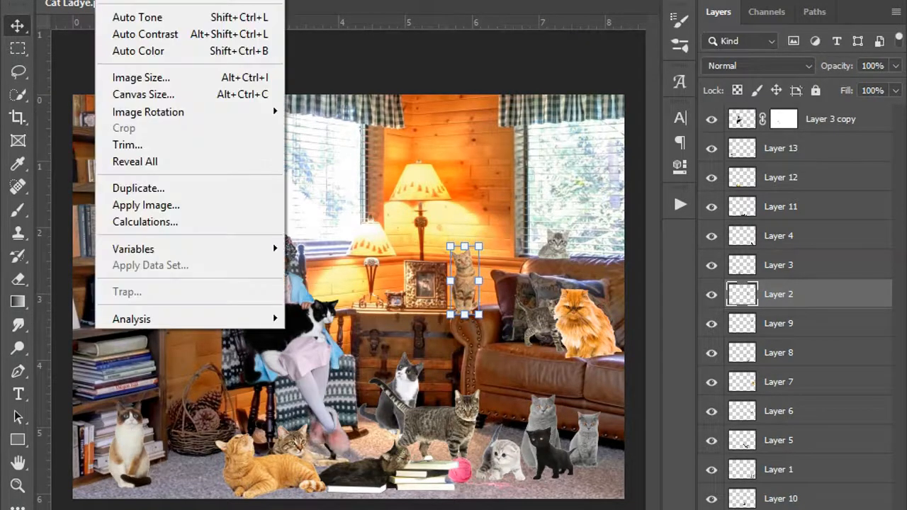
click(468, 273)
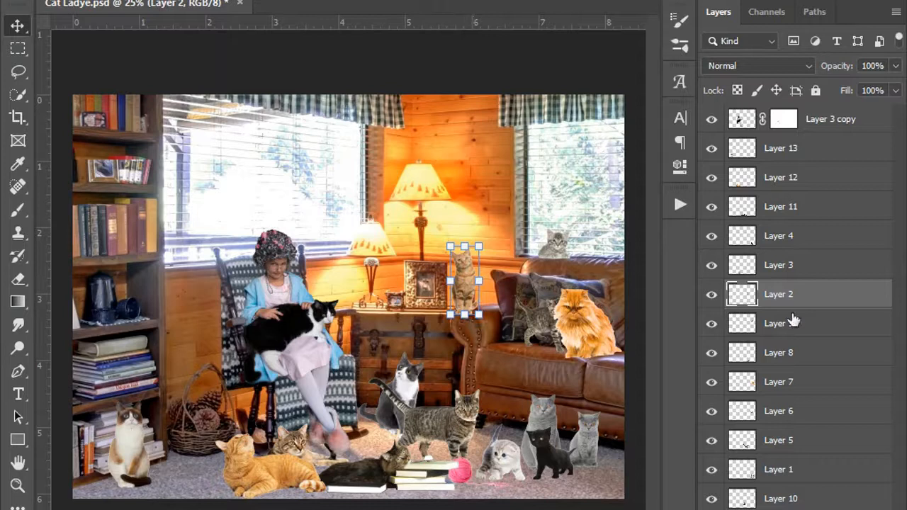
click(786, 509)
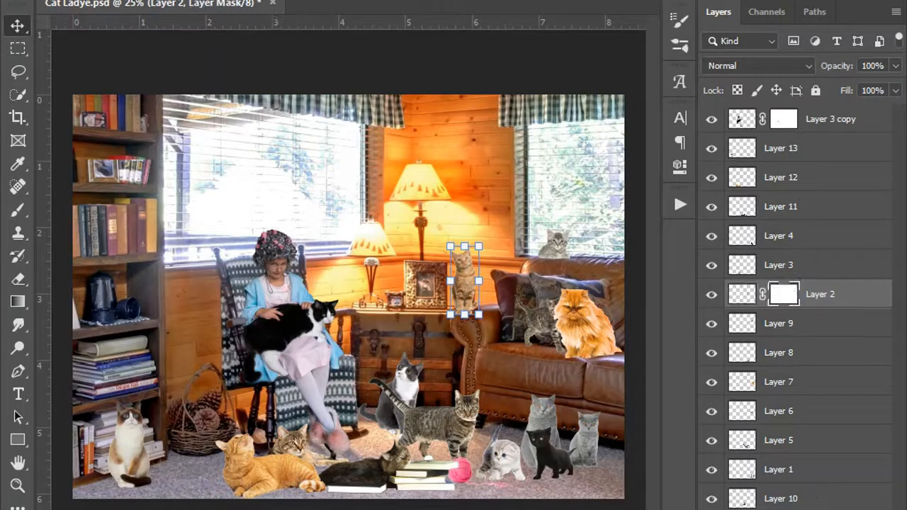
click(827, 326)
click(815, 296)
click(784, 296)
right_click(468, 273)
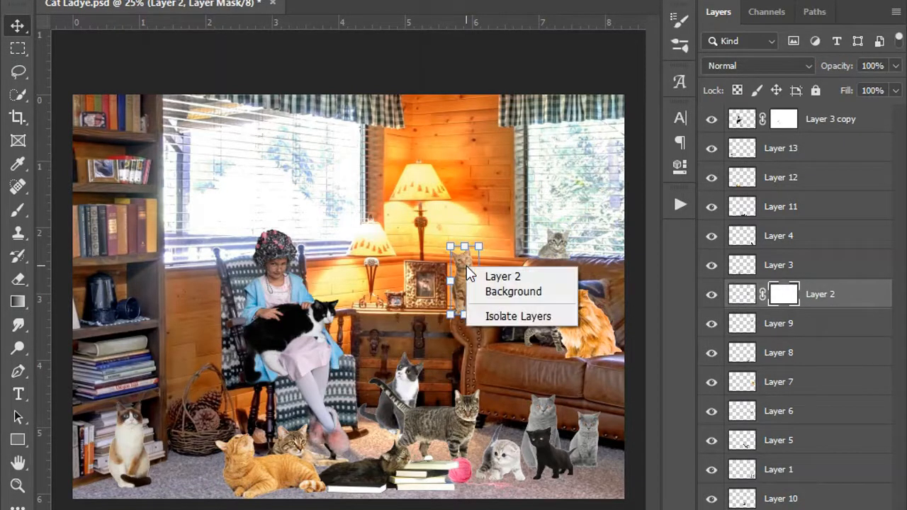
click(855, 343)
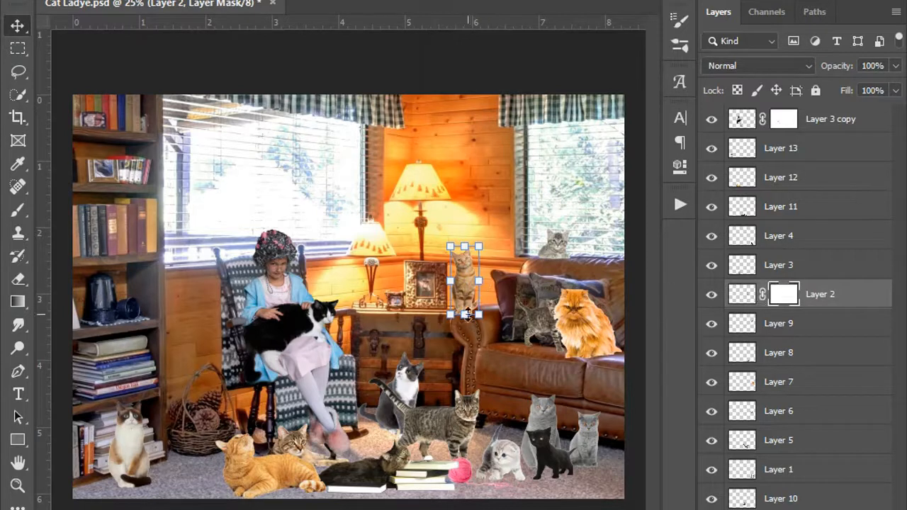
Choose the soft round brush with 0% hardness for painting on the mask.
key(b)
right_click(212, 117)
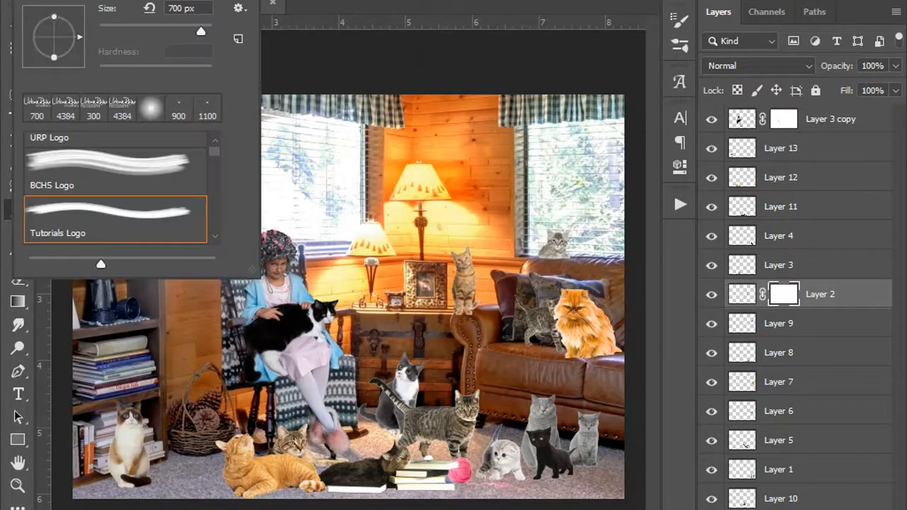
click(151, 112)
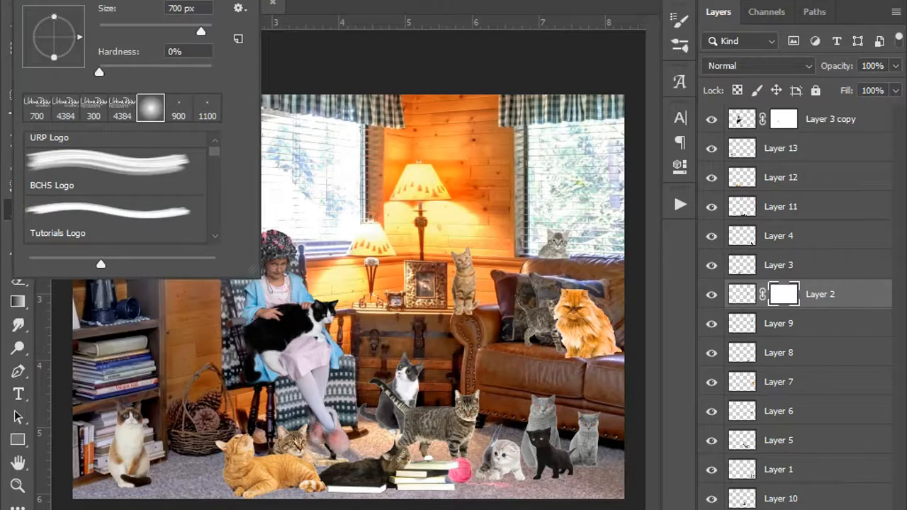
click(356, 0)
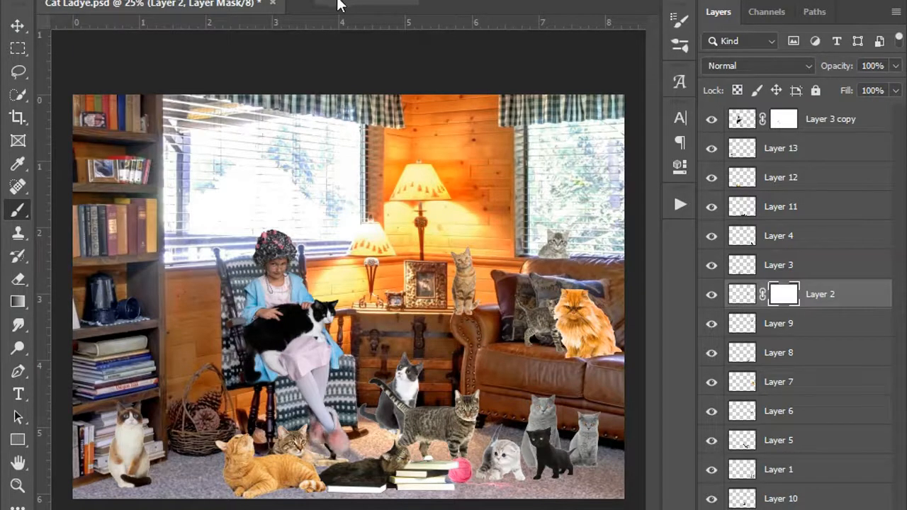
Shrink the brush, mask out the ginger cat's feet over the sofa arm, and compare with the layer hidden and shown.
key(bracketleft)
key(bracketleft)
key(bracketleft)
key(bracketleft)
key(bracketleft)
key(bracketleft)
key(bracketleft)
key(bracketleft)
key(bracketleft)
key(bracketleft)
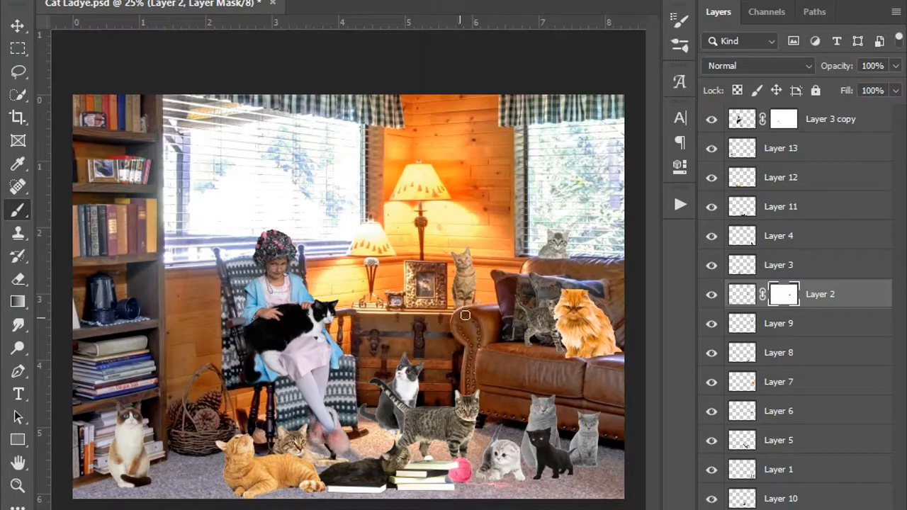
click(707, 302)
click(707, 302)
Scale down the grey-and-white cat on Layer 10 in front of the wooden chest.
click(839, 266)
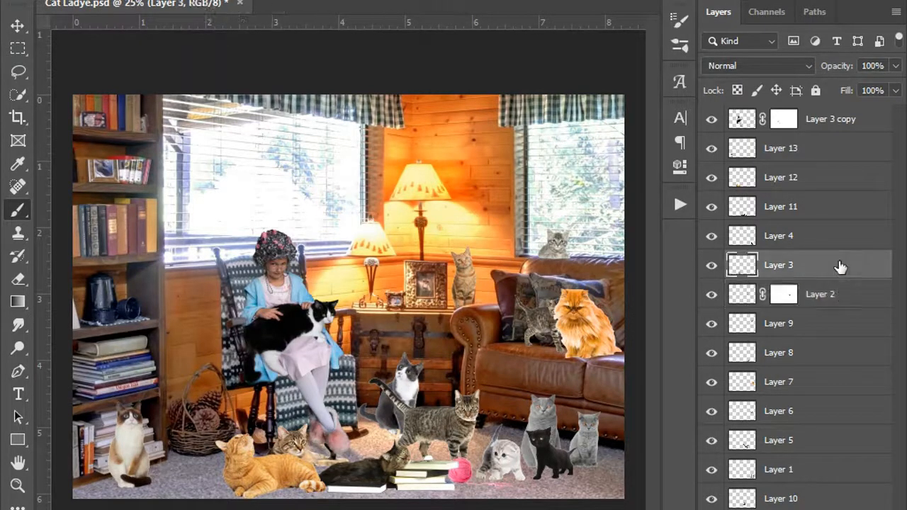
key(v)
ctrl+click(410, 364)
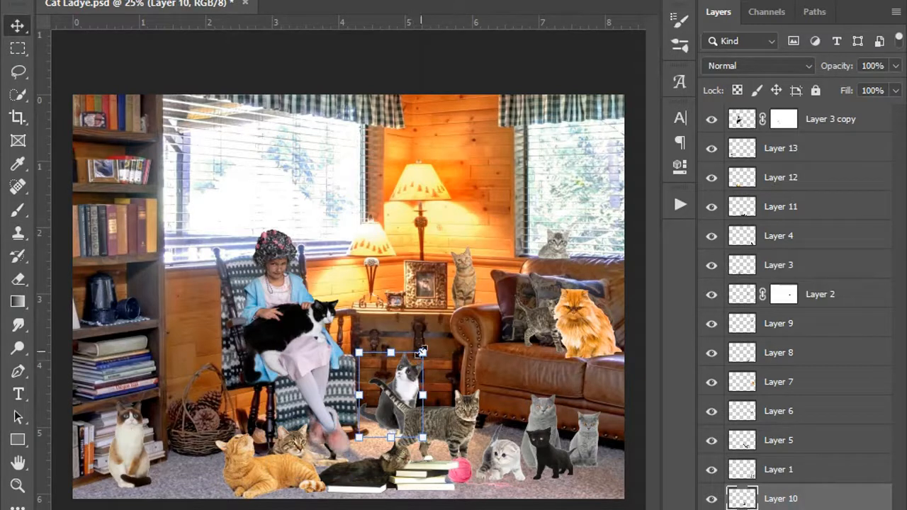
drag(423, 352, 413, 380)
key(Return)
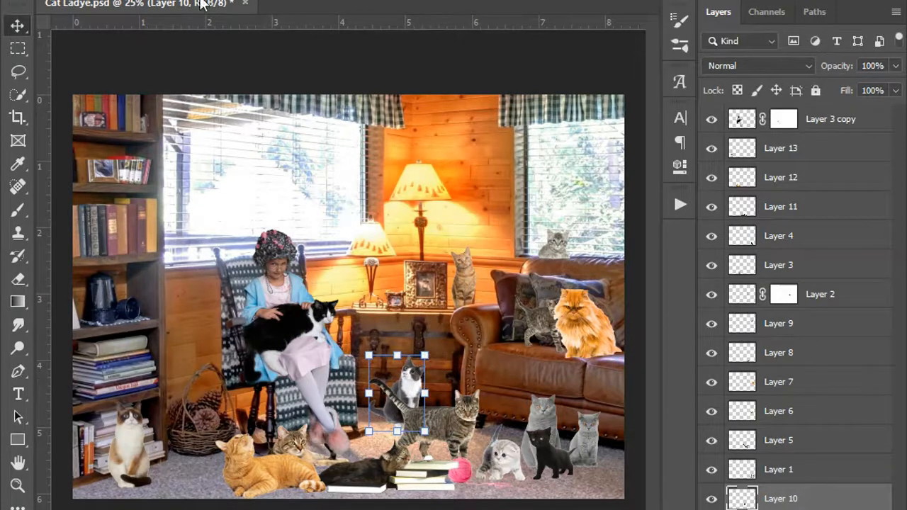
Darken the grey-and-white cat on Layer 10 with Brightness/Contrast, setting brightness to -23 and reducing the contrast.
click(109, 0)
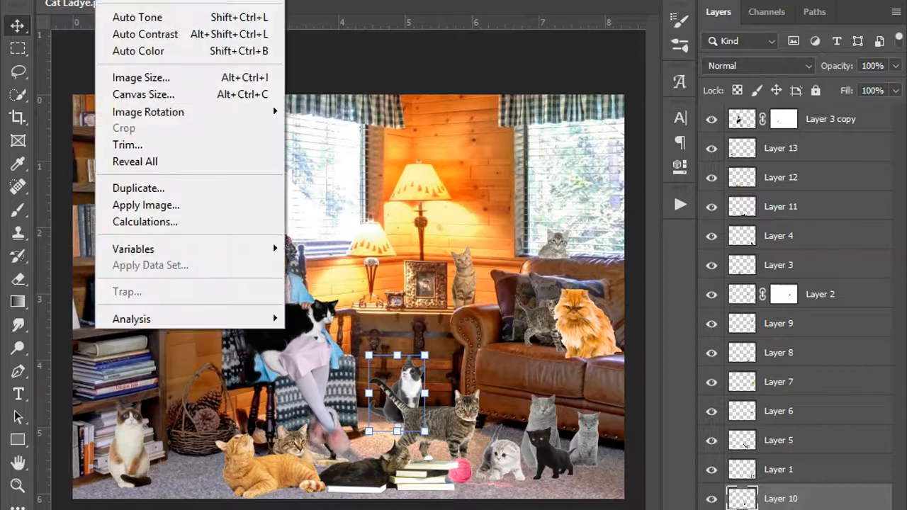
mouse_move(137, 0)
click(318, 0)
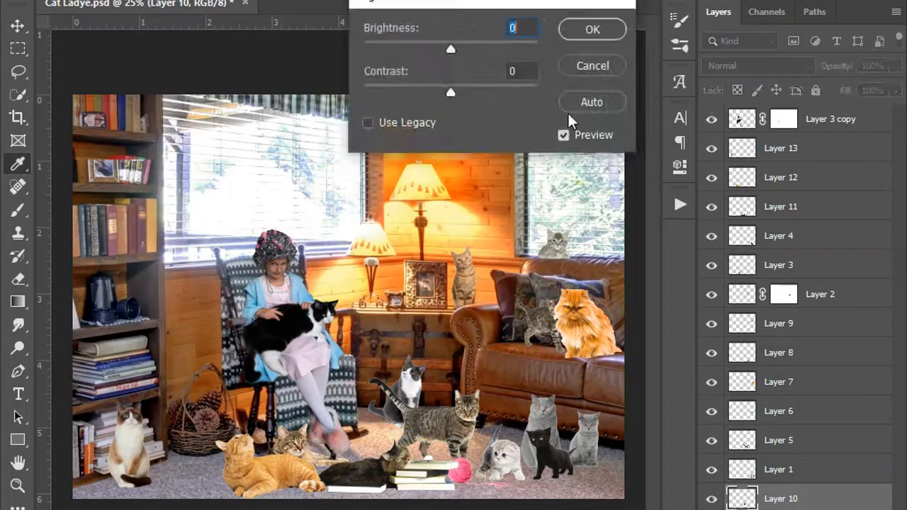
drag(443, 49, 438, 49)
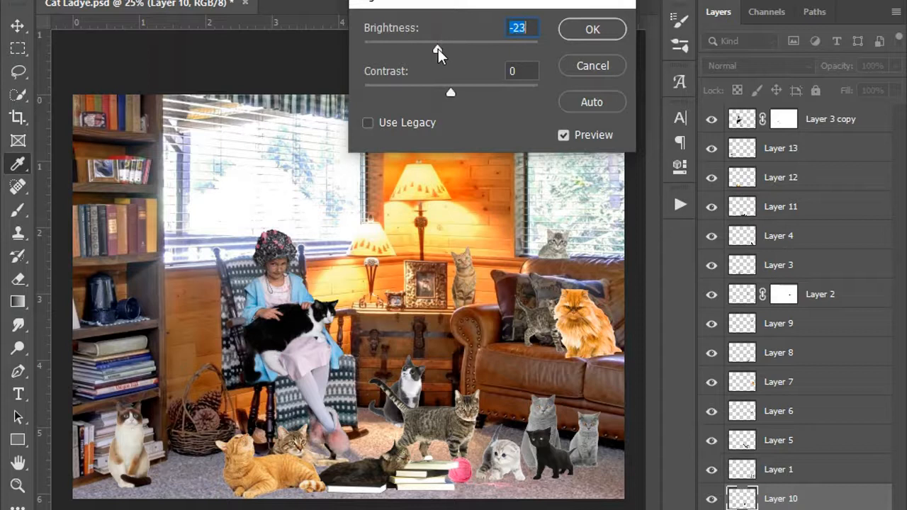
drag(451, 93, 435, 91)
click(607, 29)
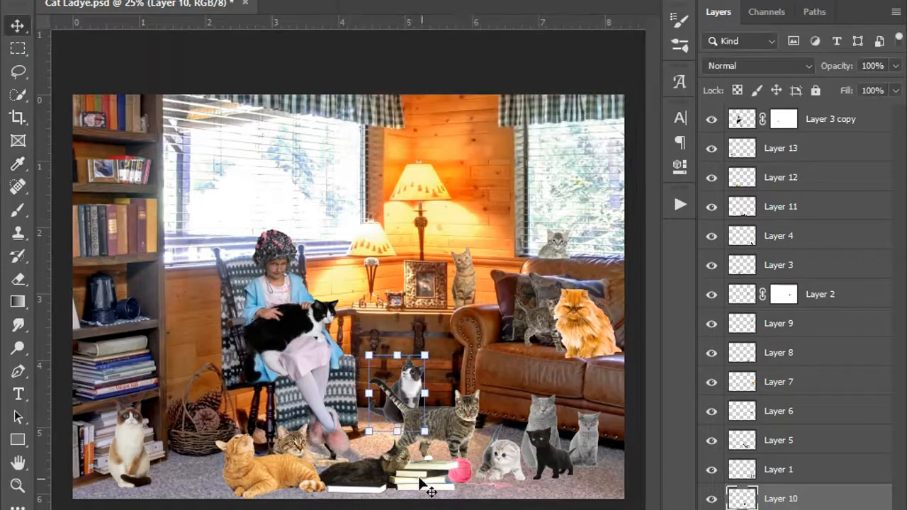
click(466, 382)
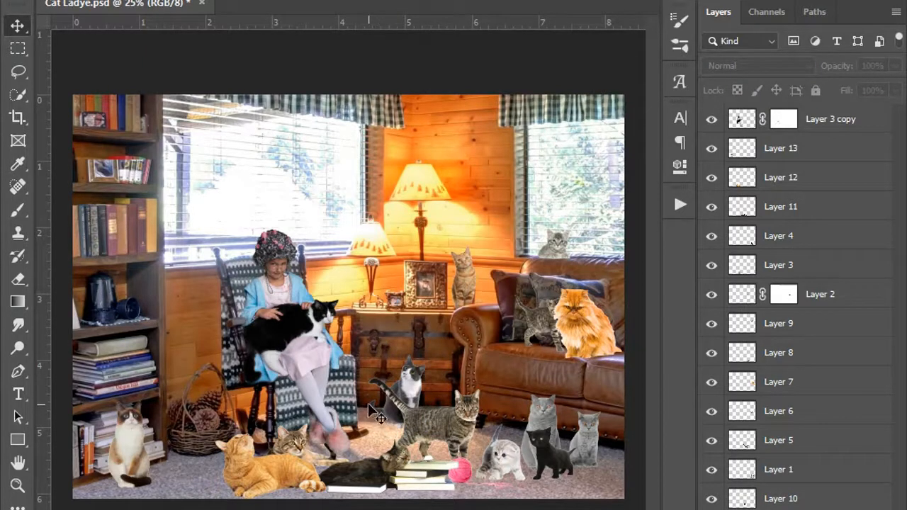
Add a layer mask to the grey-and-white cat's Layer 10.
click(781, 500)
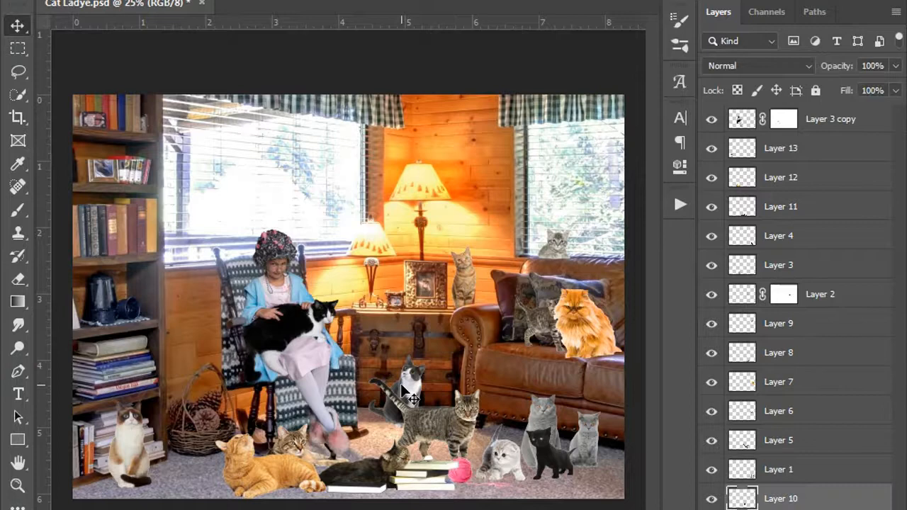
click(790, 509)
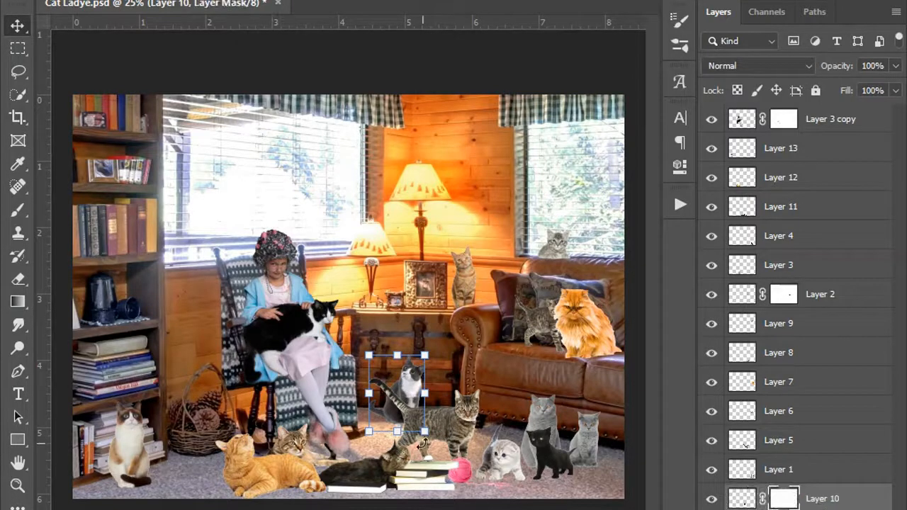
key(z)
click(385, 435)
click(385, 433)
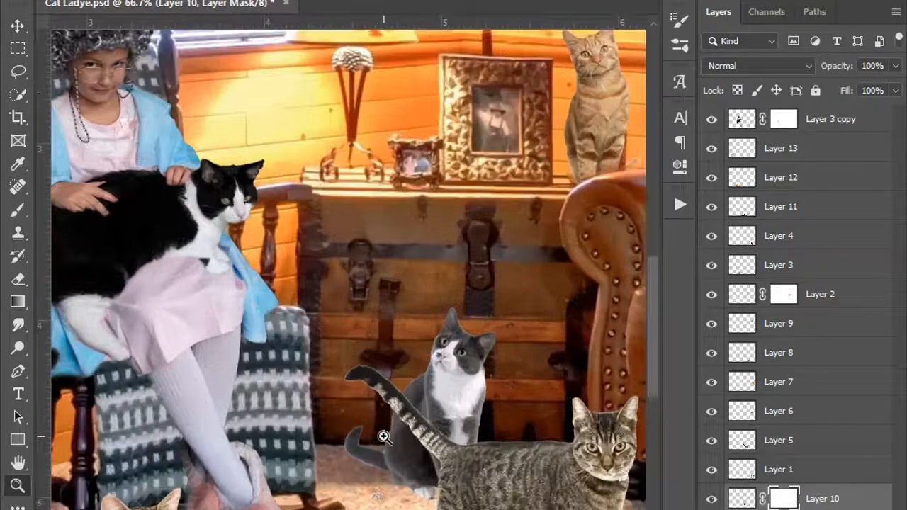
click(377, 499)
click(377, 498)
key(v)
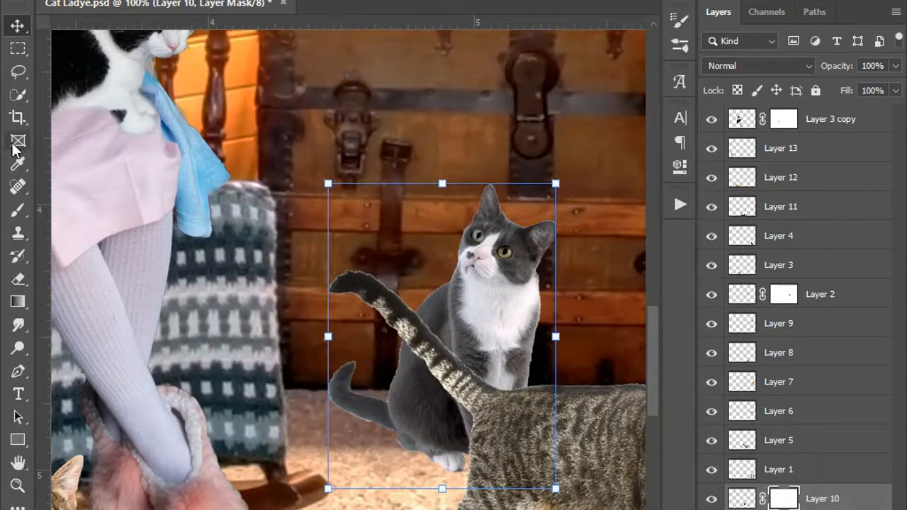
Shrink the brush to a small tip and clean up the grey-and-white cat's edges on the Layer 10 mask.
click(18, 211)
key(bracketleft)
key(bracketleft)
key(bracketleft)
key(bracketleft)
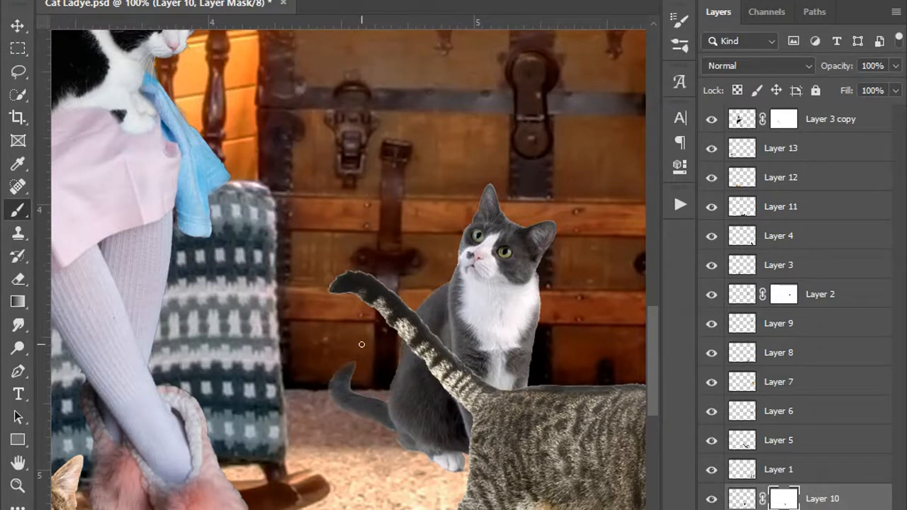
Move the reclining tabby to the floor beside the cat at the bookcase, and place the orange Layer 12 cat at the girl's feet.
key(z)
alt+click(316, 424)
alt+click(306, 450)
alt+click(280, 466)
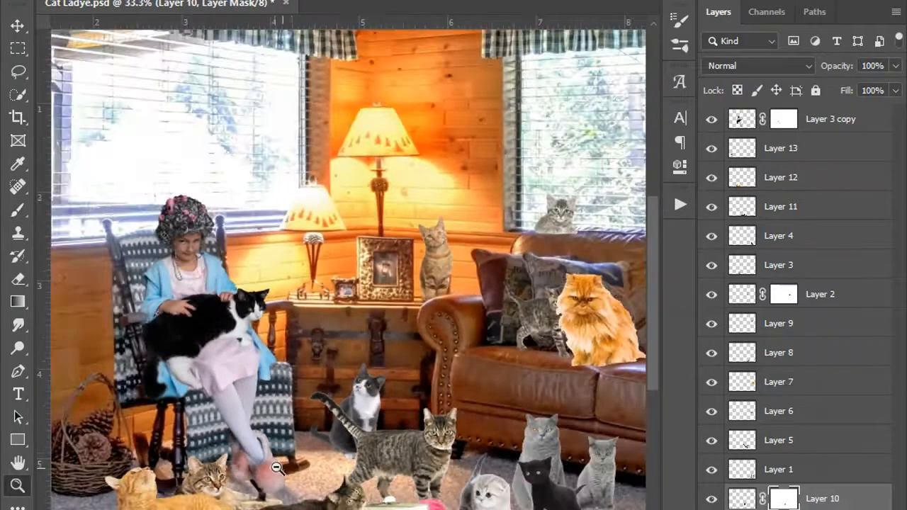
alt+click(276, 468)
key(b)
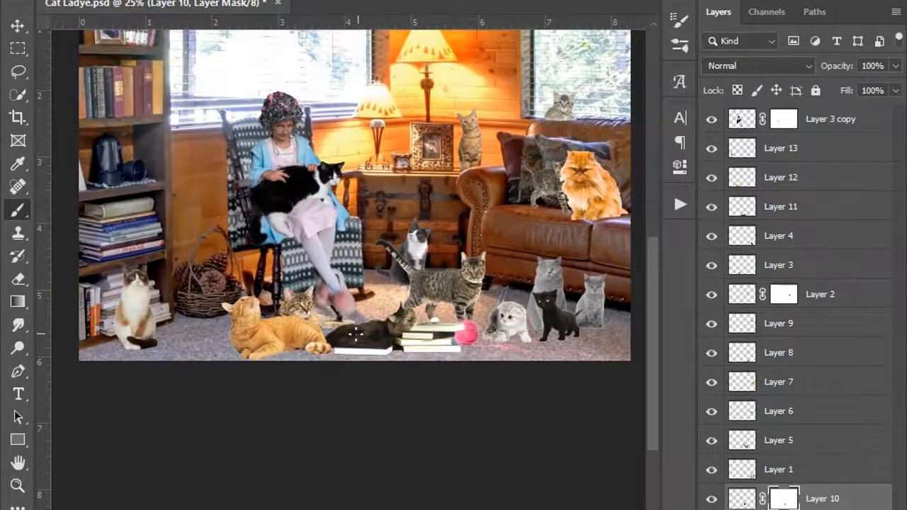
scroll(354, 347, up, 2)
scroll(370, 310, up, 2)
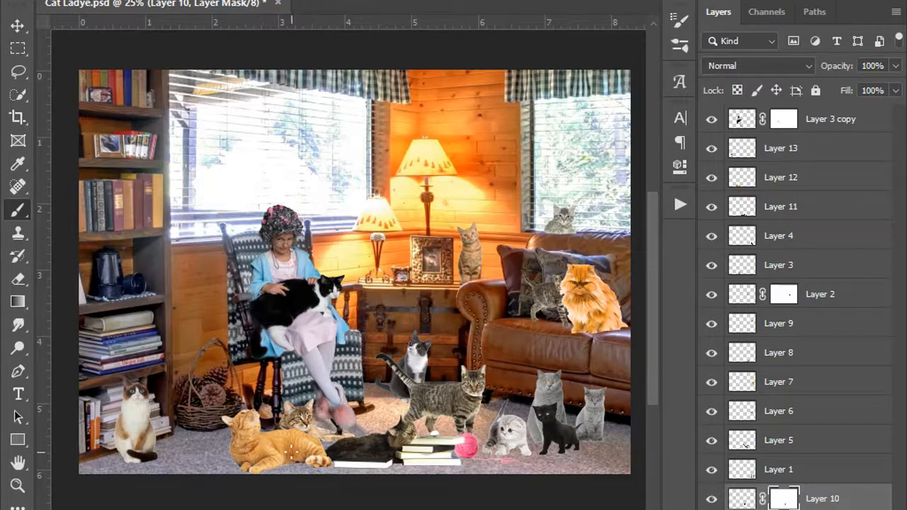
key(v)
drag(288, 449, 259, 438)
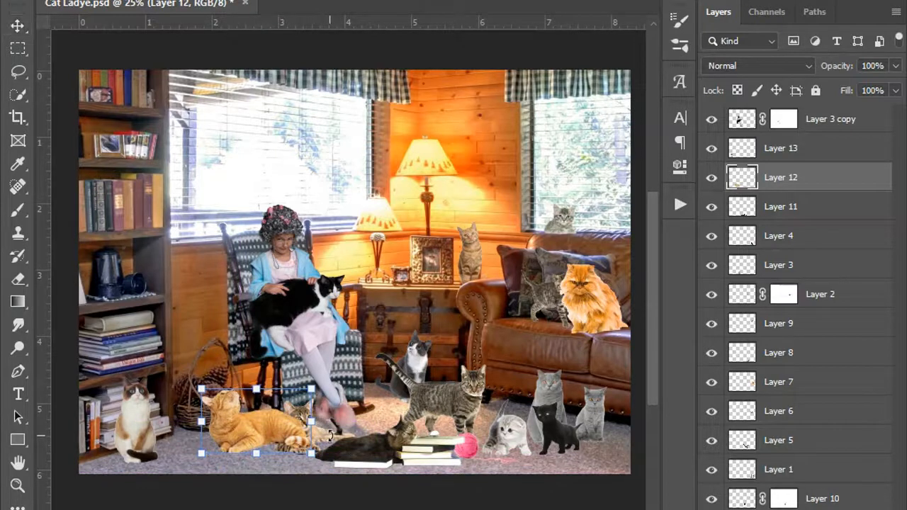
click(485, 416)
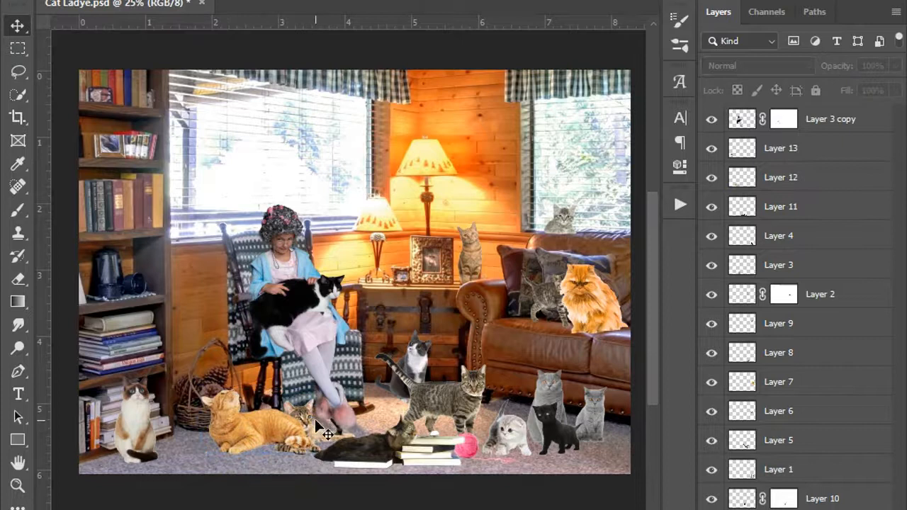
drag(320, 414, 186, 435)
drag(266, 421, 314, 416)
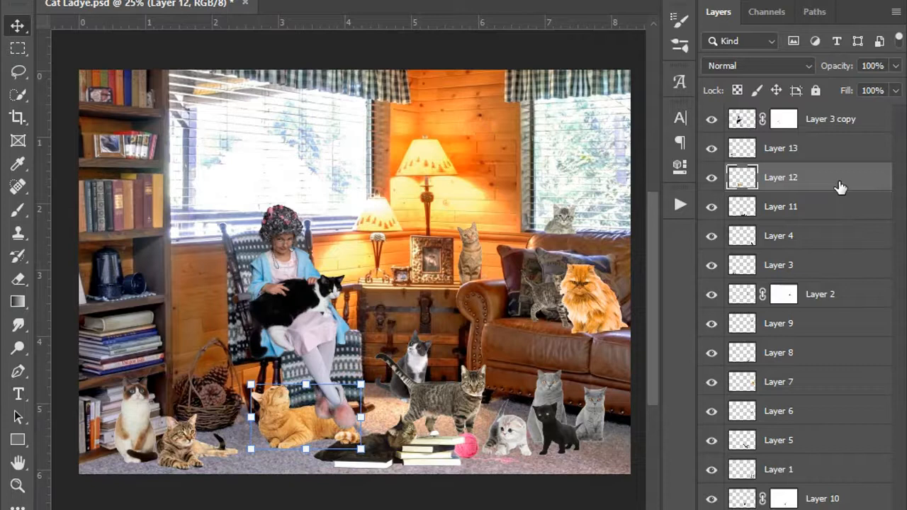
Bring Layer 12 to the top of the layer stack and scale down the orange cat.
drag(838, 188, 838, 114)
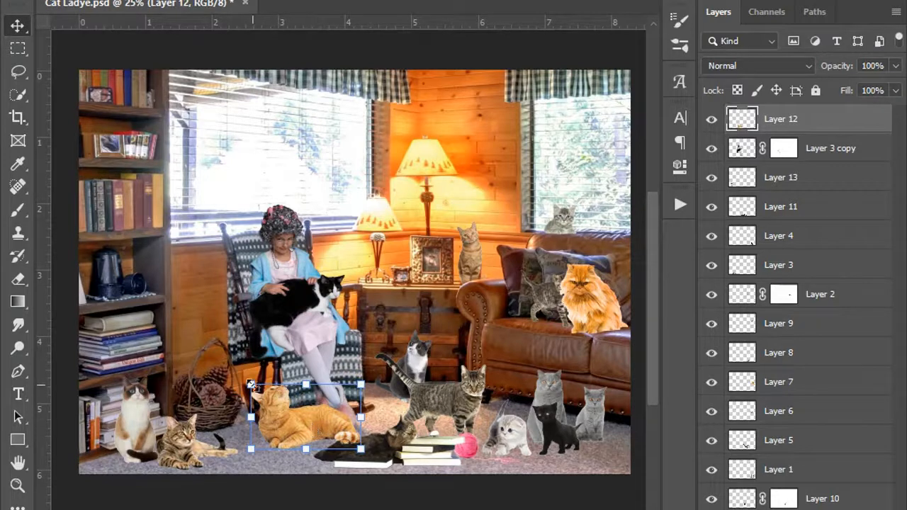
drag(251, 383, 275, 396)
drag(328, 438, 321, 433)
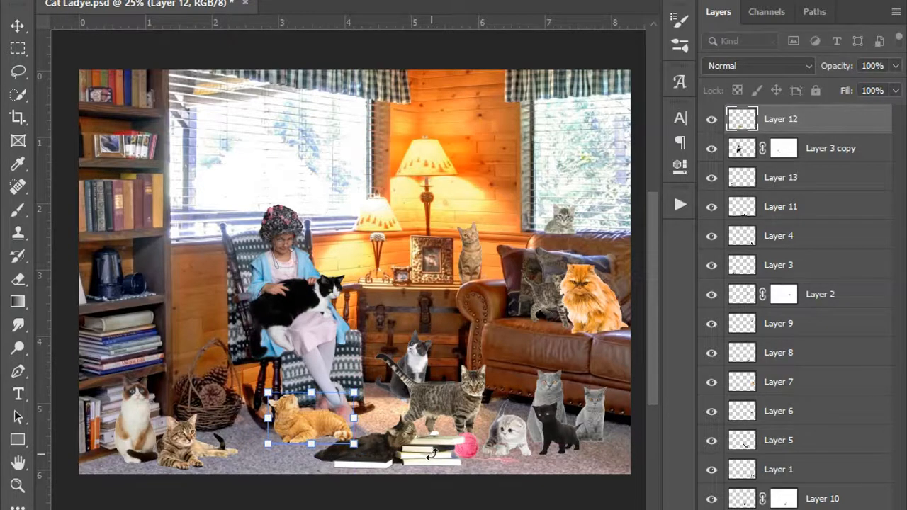
key(Return)
Nudge the orange cat slightly left and up so it lies in front of the girl's slippers.
key(Left)
key(Left)
key(Left)
key(Left)
key(Left)
key(Left)
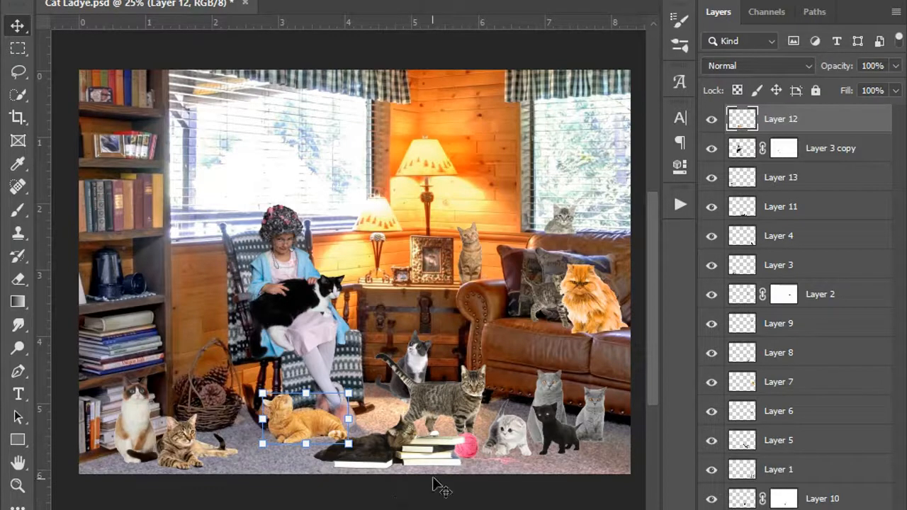
drag(303, 421, 304, 419)
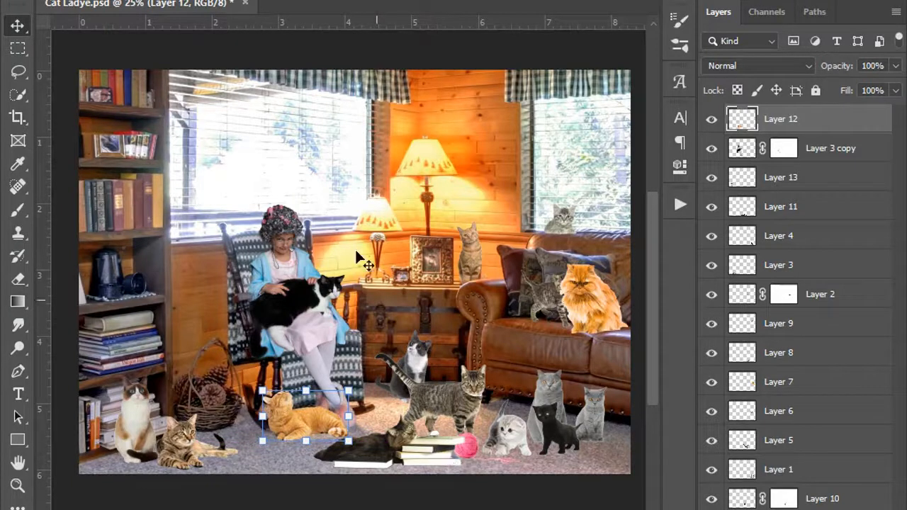
Darken the orange cat on Layer 12 with Brightness/Contrast, setting brightness to -21.
click(112, 0)
mouse_move(156, 1)
click(318, 1)
drag(449, 47, 438, 47)
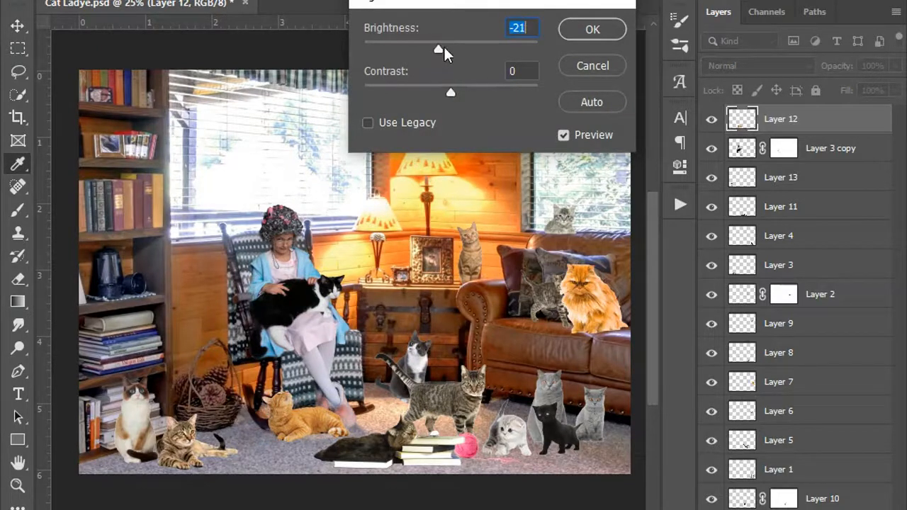
click(578, 33)
key(v)
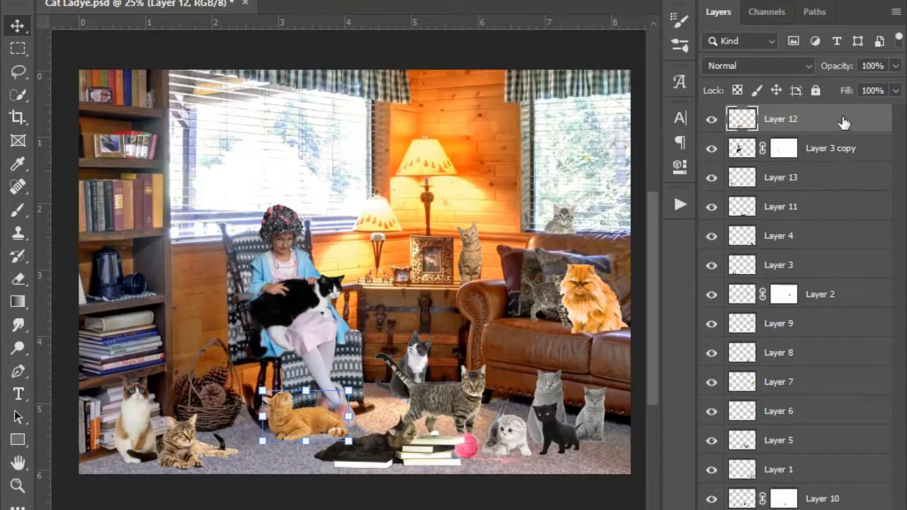
Move the Layer 11 cat with the book stack onto the bookcase's second shelf and scale it down to fit.
click(417, 452)
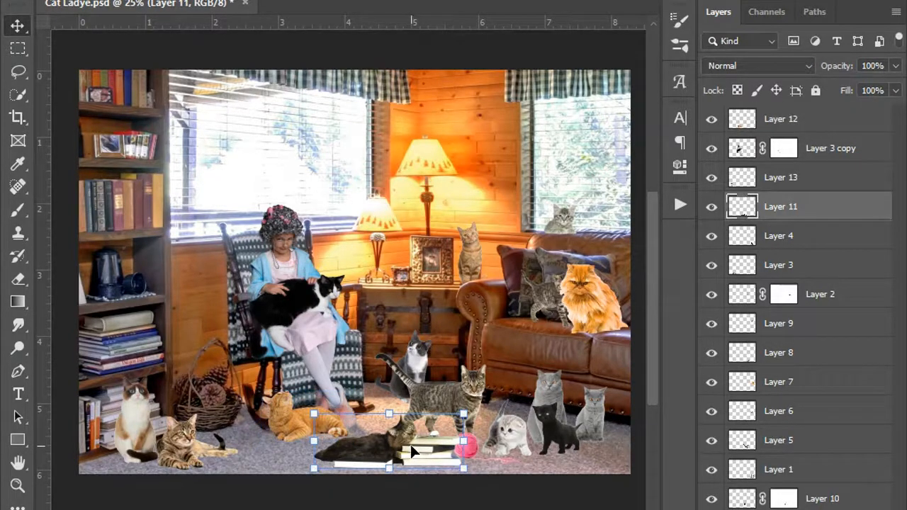
drag(417, 452, 138, 285)
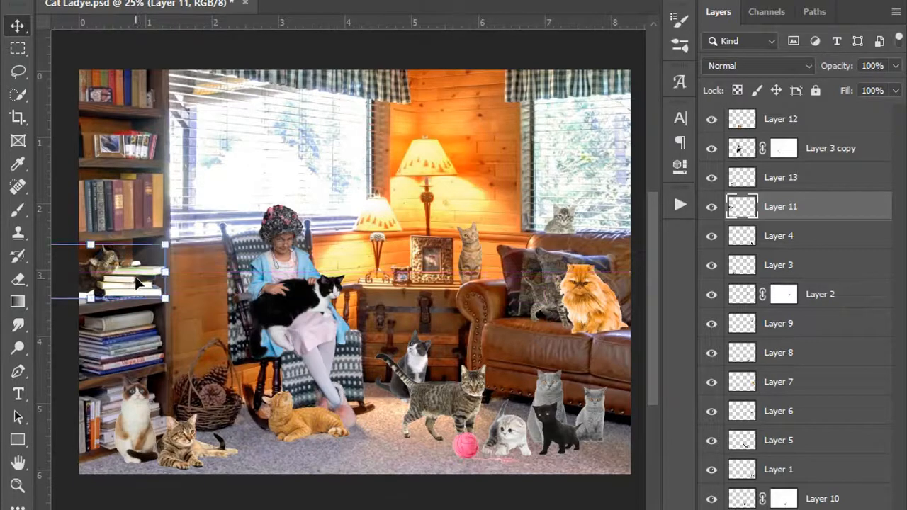
drag(165, 243, 163, 244)
mouse_move(135, 291)
mouse_down()
mouse_move(134, 146)
mouse_move(131, 284)
mouse_up()
drag(155, 239, 153, 241)
drag(124, 294, 139, 160)
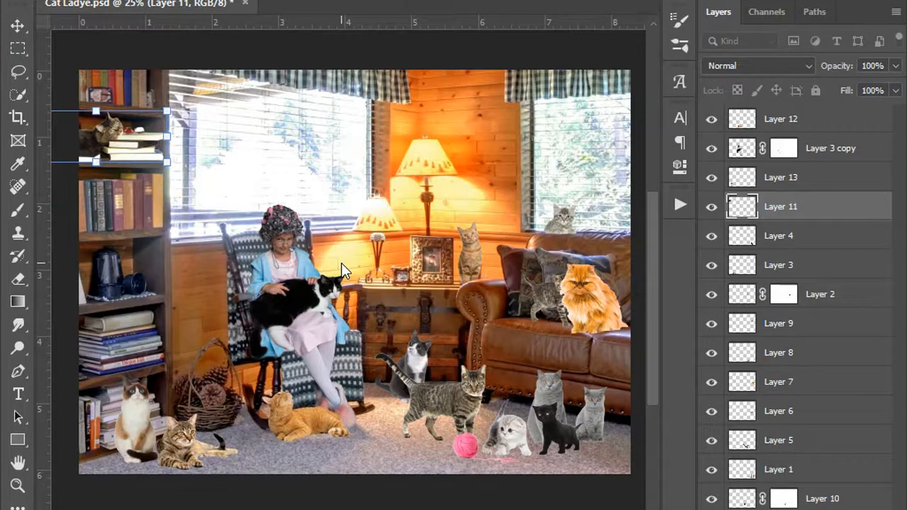
key(Return)
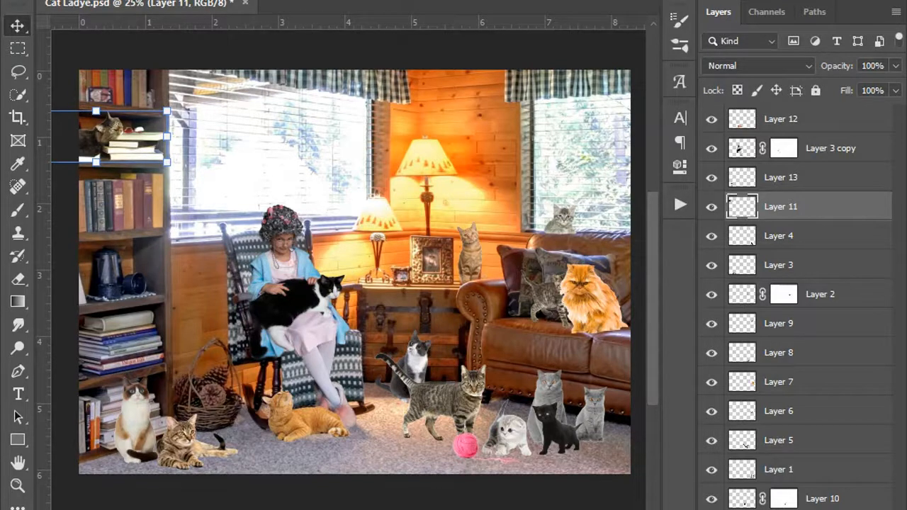
Adjust the Layer 11 cat and books with Brightness/Contrast, setting brightness to -34 and contrast to 19.
click(108, 0)
mouse_move(198, 0)
click(340, 0)
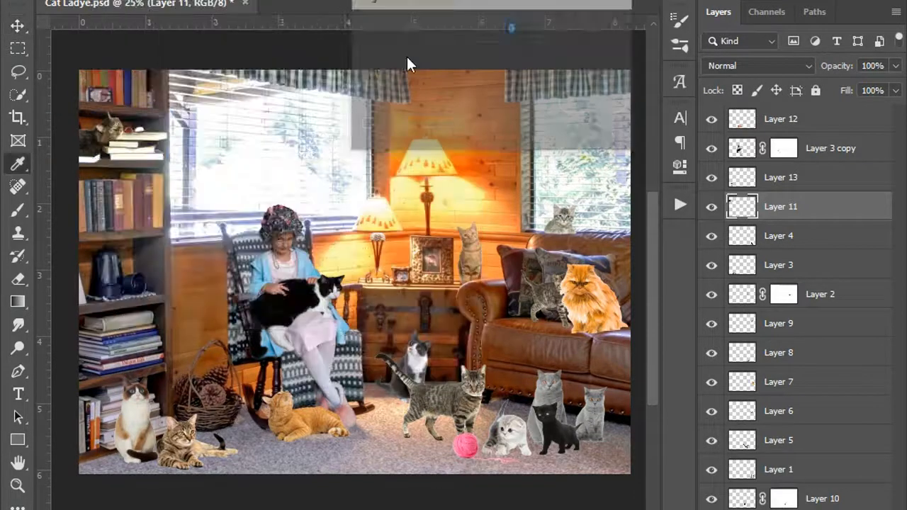
drag(456, 51, 431, 54)
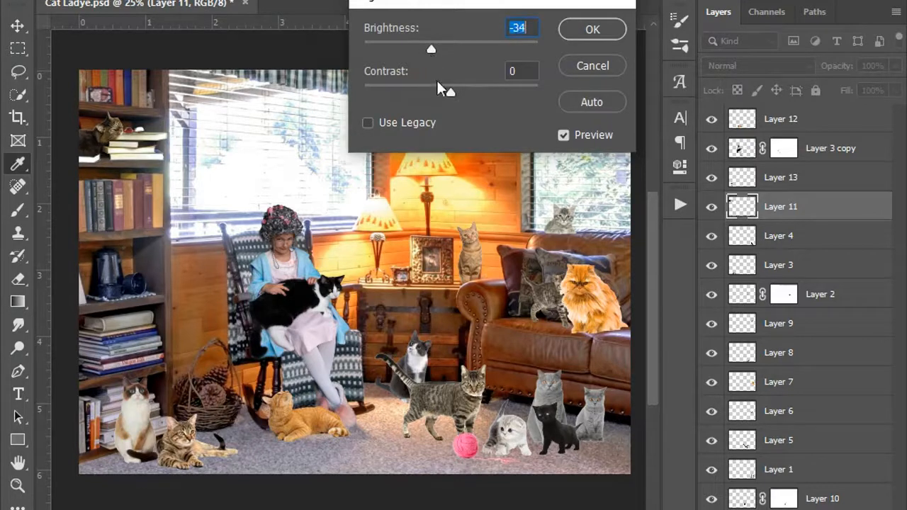
drag(452, 92, 468, 90)
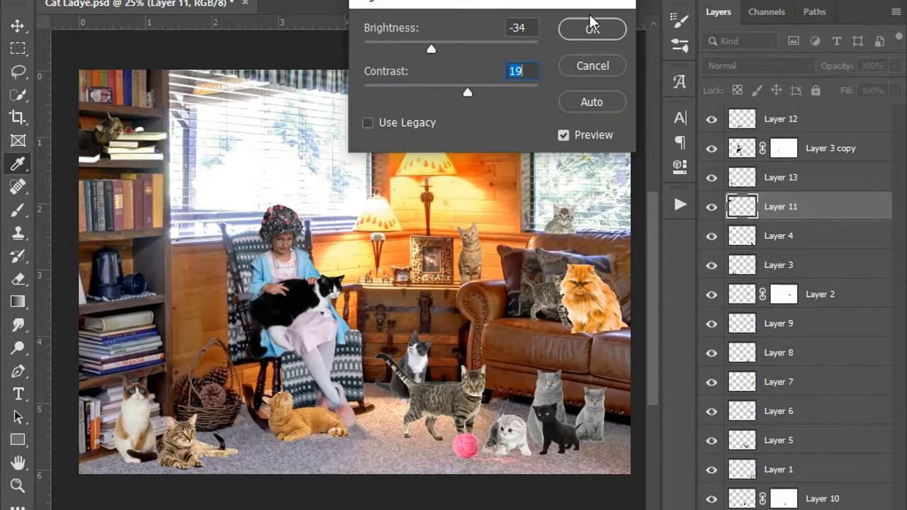
click(592, 27)
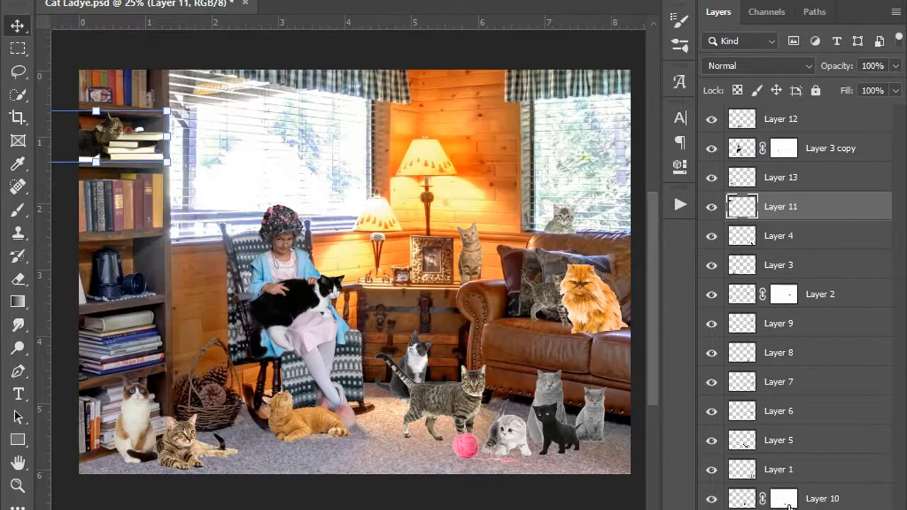
Add a layer mask to Layer 11, the cat and books on the shelf.
click(782, 508)
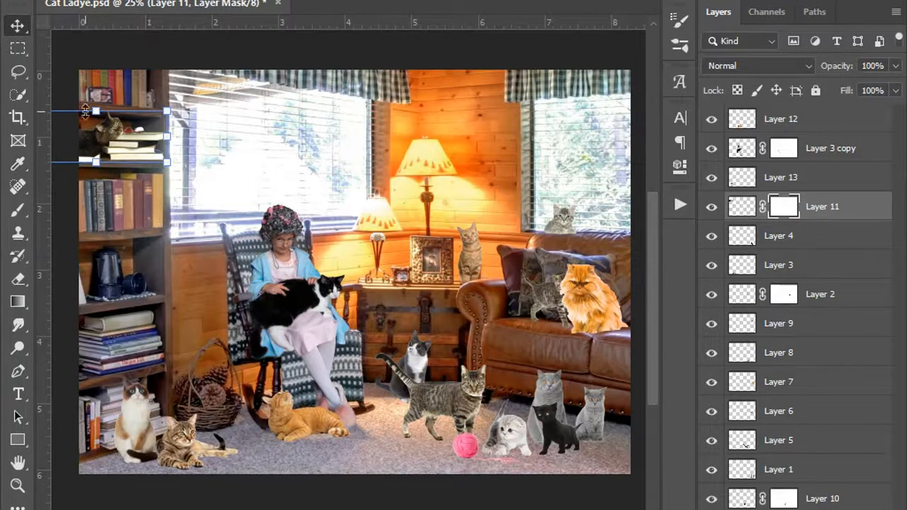
key(z)
click(71, 117)
click(96, 127)
click(98, 129)
click(97, 129)
key(v)
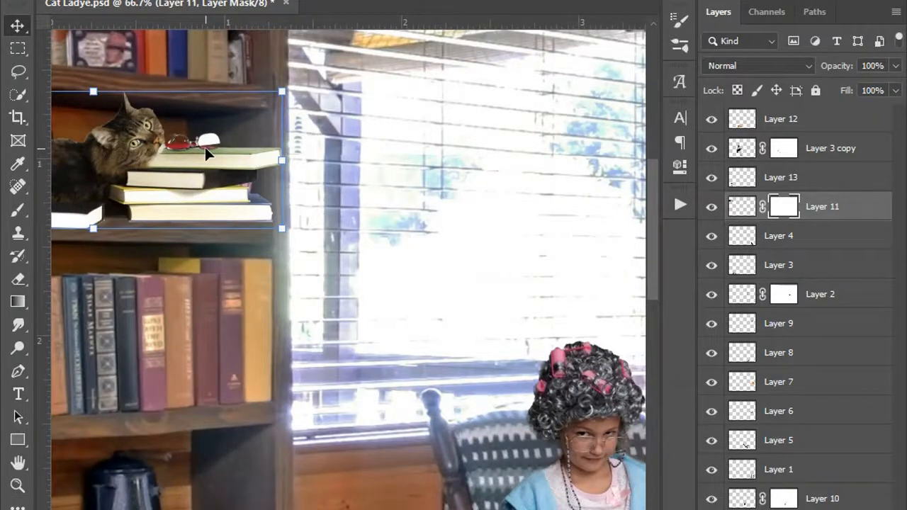
Mask out the upper part of the eyeglasses on the book stack and nudge Layer 11 slightly upward on the shelf.
key(b)
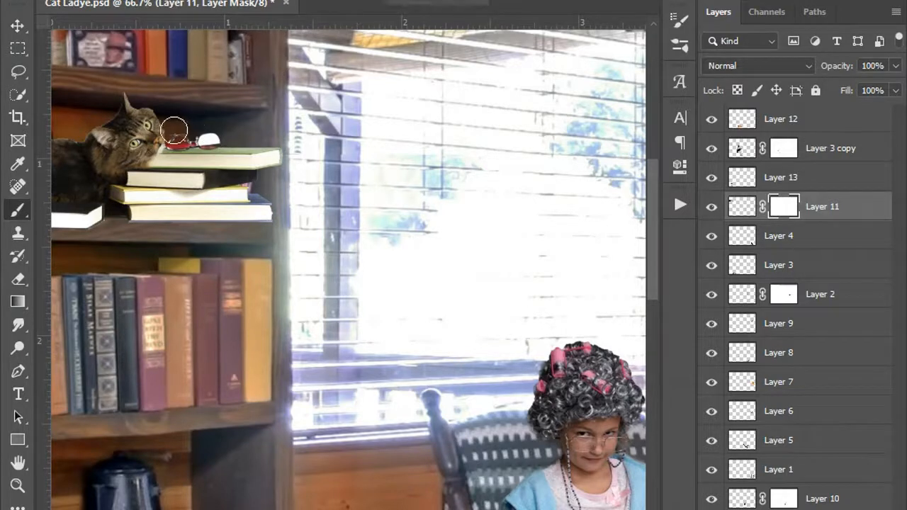
mouse_move(197, 132)
mouse_down()
mouse_move(243, 131)
mouse_move(173, 142)
mouse_up()
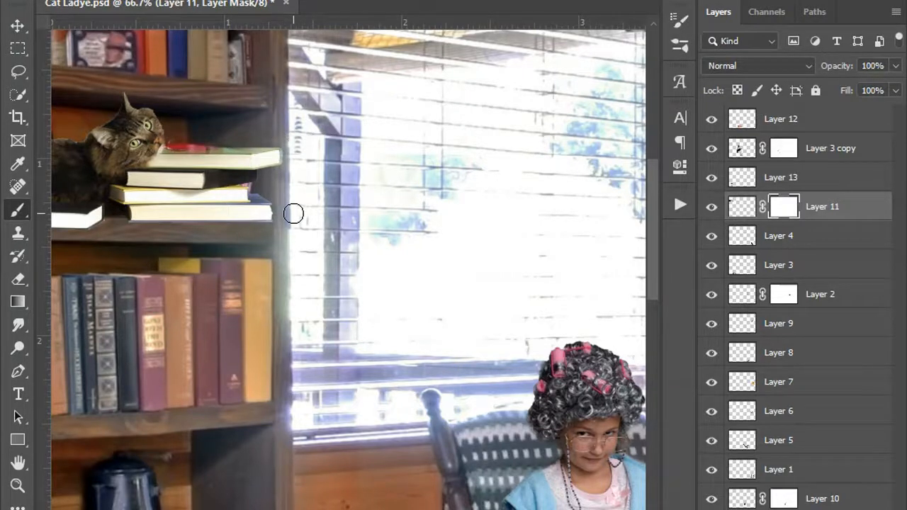
key(v)
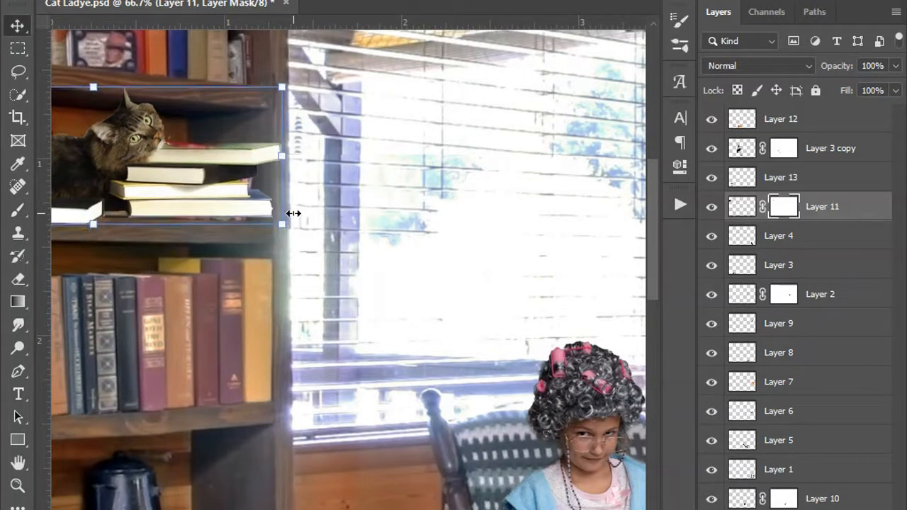
Nudge the Layer 11 cat and books slightly down onto the shelf and rotate them slightly clockwise.
key(Down)
key(Down)
key(Down)
key(Down)
key(Down)
key(Down)
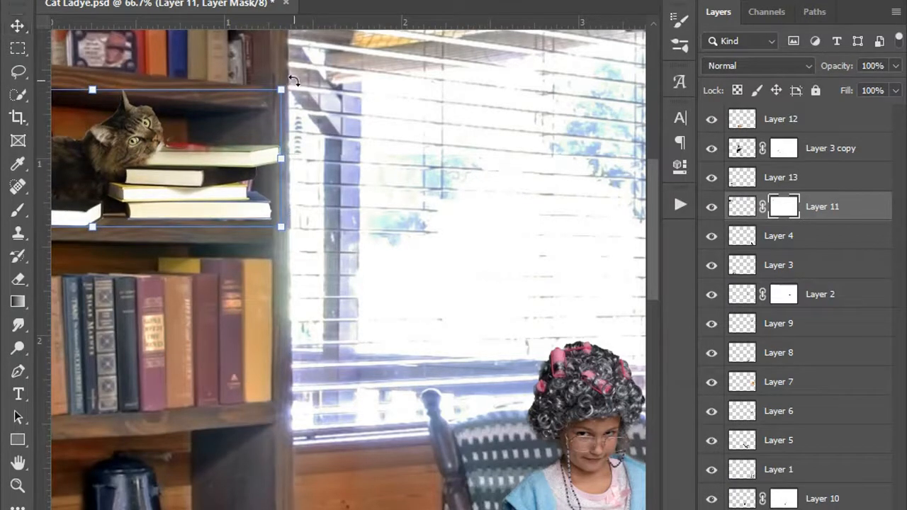
drag(295, 84, 297, 86)
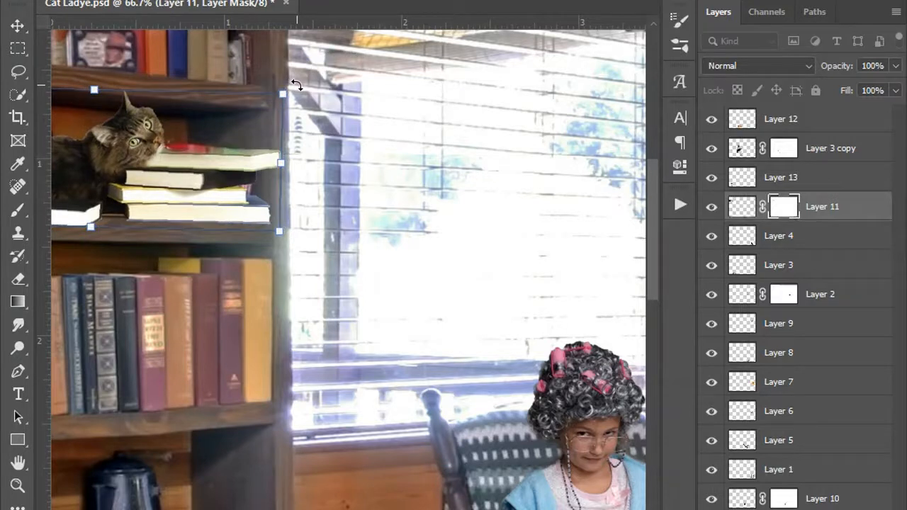
key(Return)
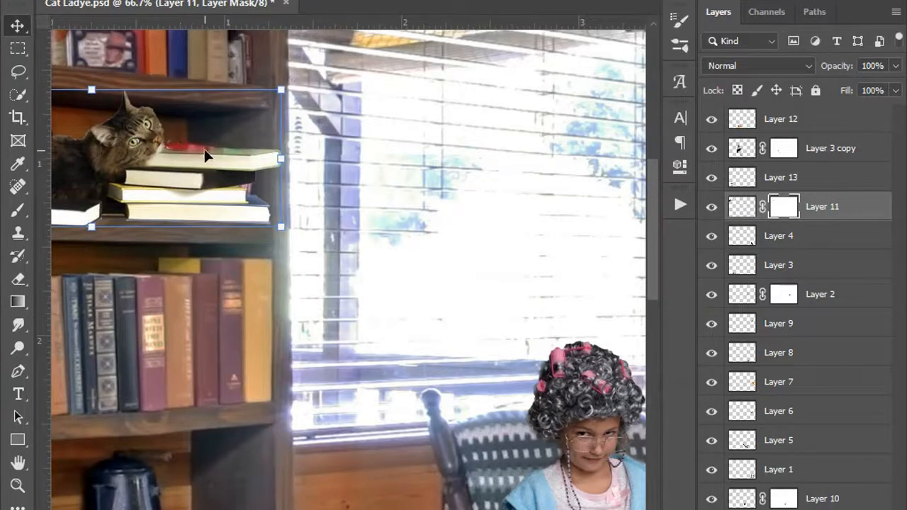
Hide Layer 11 and make the Background layer active.
click(712, 207)
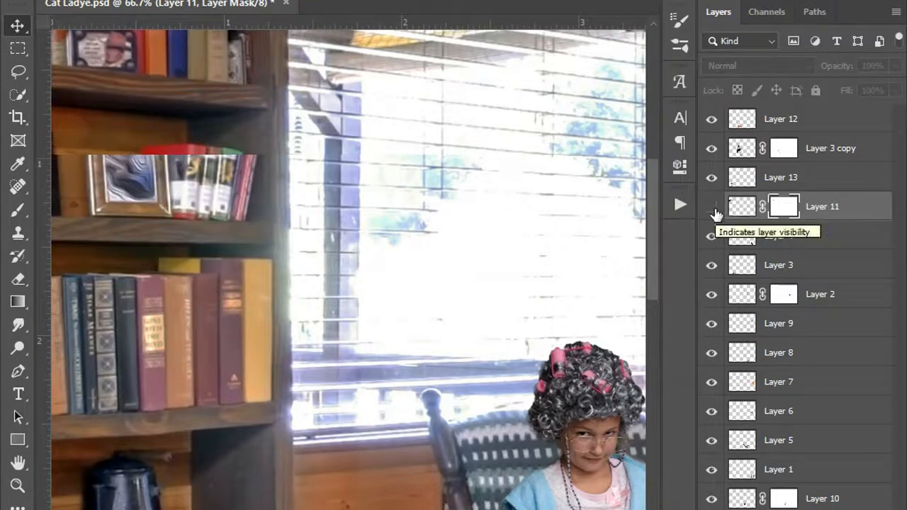
click(713, 211)
click(713, 211)
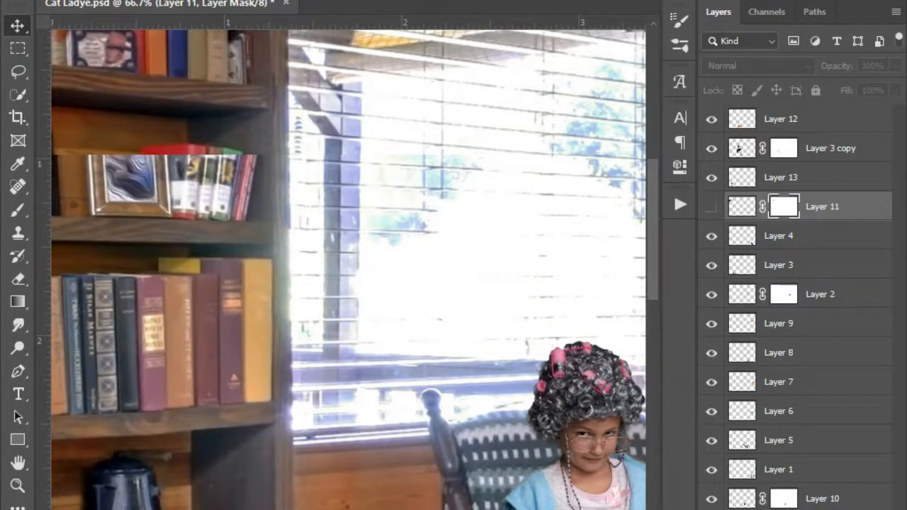
click(794, 509)
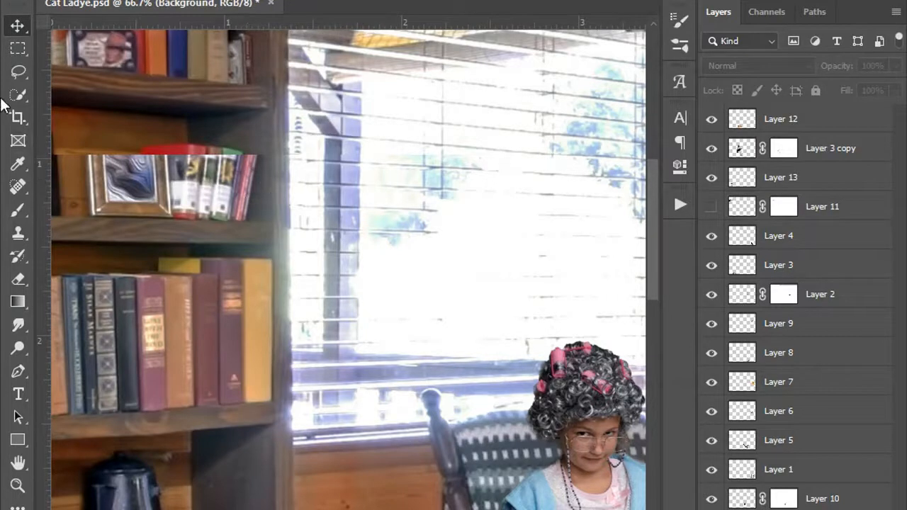
Set up the Clone Stamp tool with a small brush, roughly as wide as one book spine on the shelf.
click(19, 231)
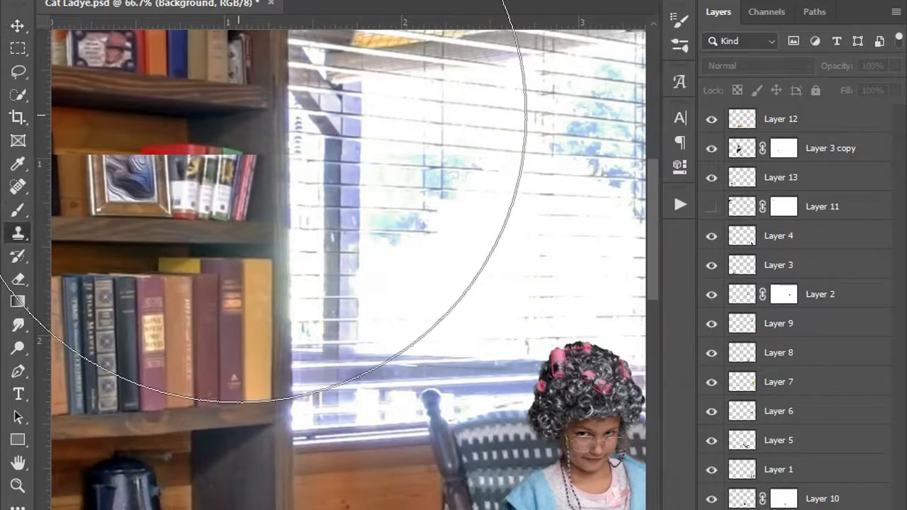
key(bracketleft)
key(bracketleft)
key(bracketleft)
key(bracketleft)
key(bracketleft)
key(bracketleft)
key(bracketleft)
key(bracketleft)
key(bracketleft)
key(bracketleft)
key(bracketleft)
key(bracketleft)
key(bracketleft)
key(bracketleft)
key(bracketleft)
key(bracketleft)
key(bracketleft)
key(bracketleft)
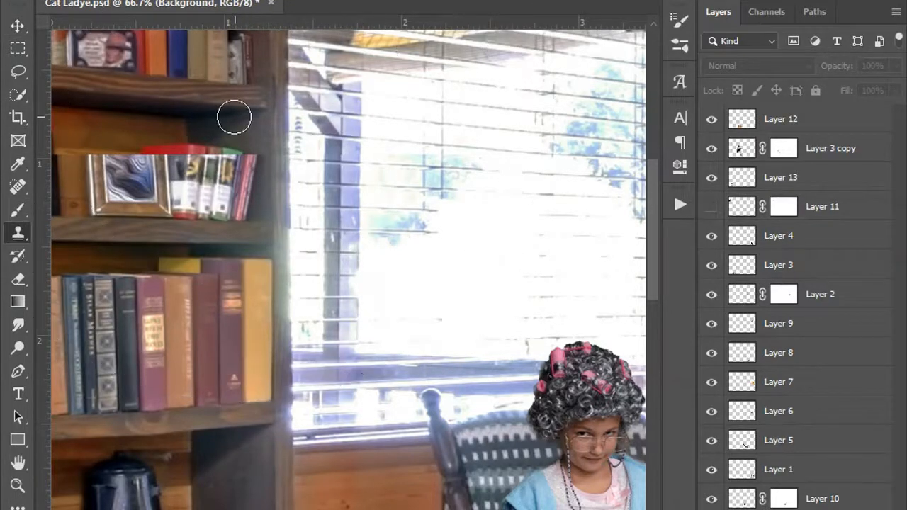
key(bracketleft)
key(bracketleft)
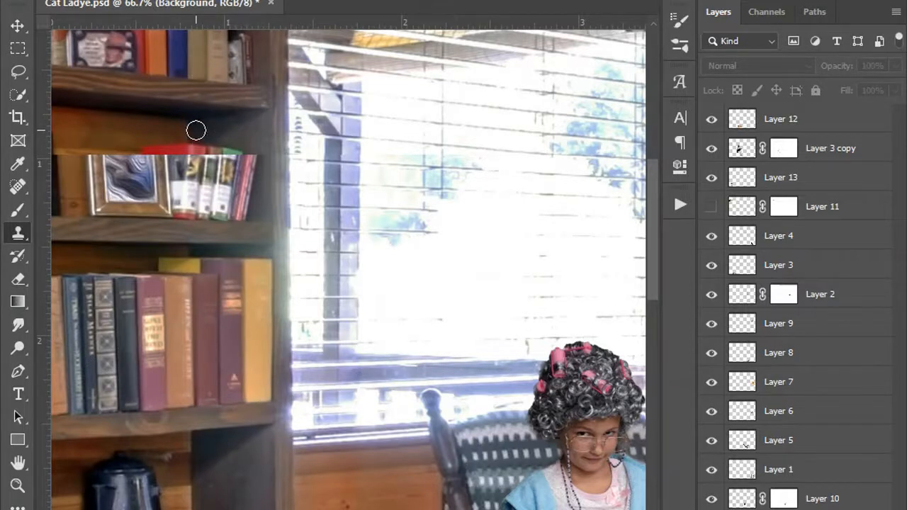
Select the picture frame and books on the second shelf with a rectangle and replace them using a Content-Aware fill.
key(m)
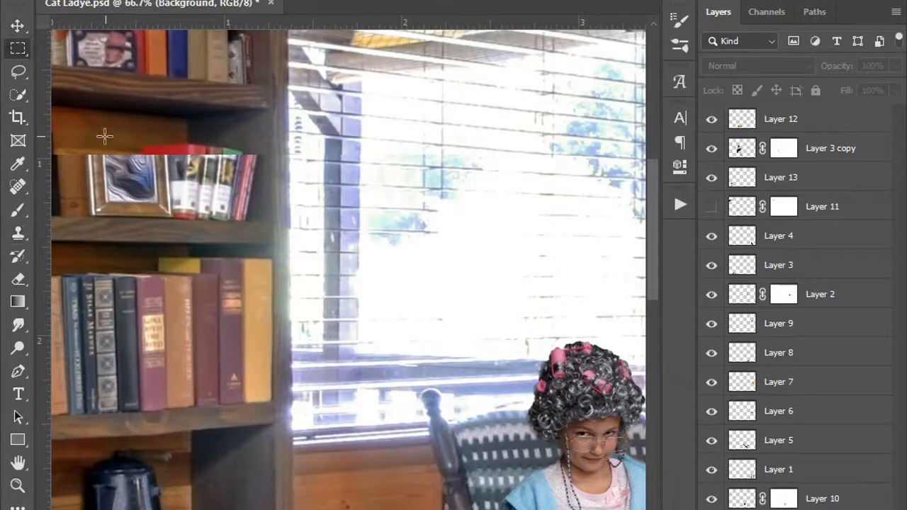
drag(82, 137, 261, 224)
right_click(232, 206)
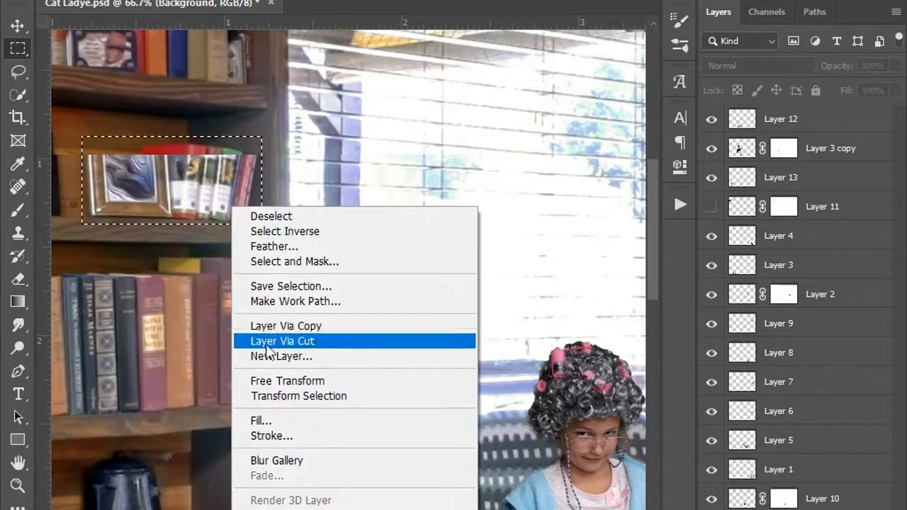
click(264, 422)
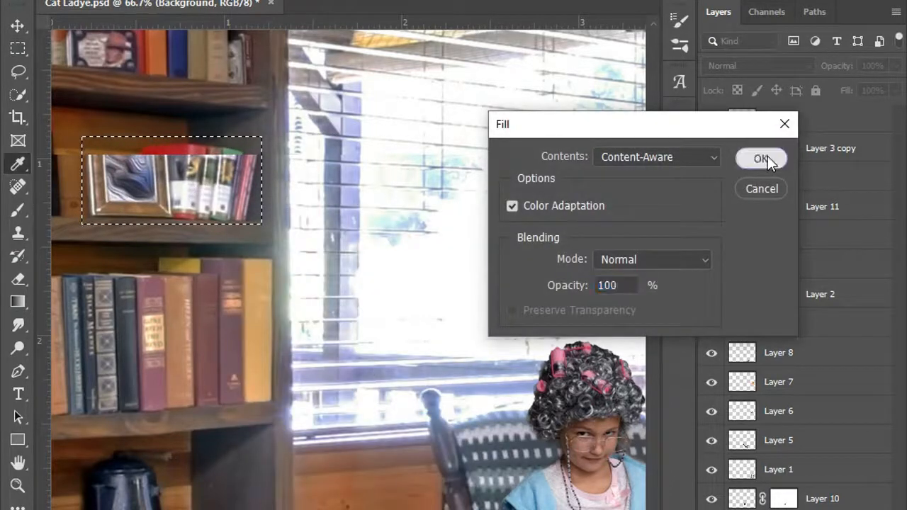
click(768, 156)
key(ctrl+d)
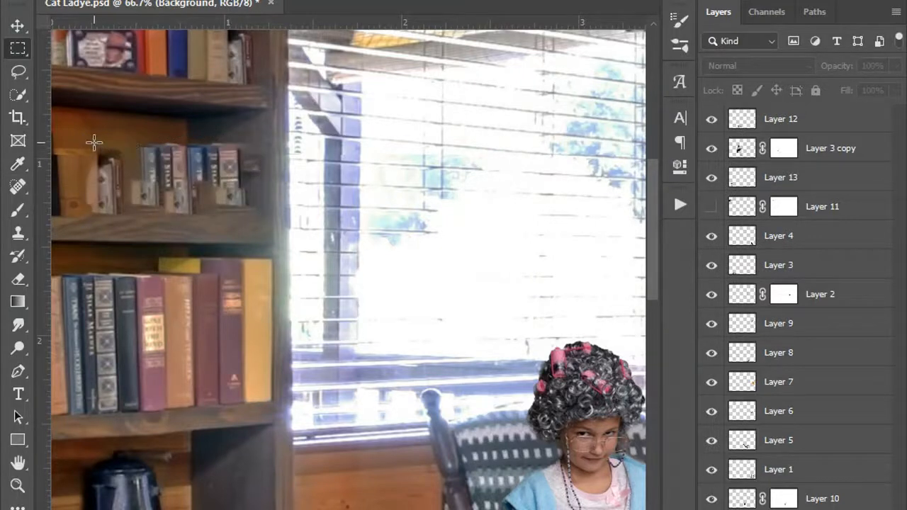
Apply Content-Aware fills to the leftover book fragments near the shelf's left side and check the area with Layer 11 shown.
drag(86, 141, 129, 217)
right_click(109, 173)
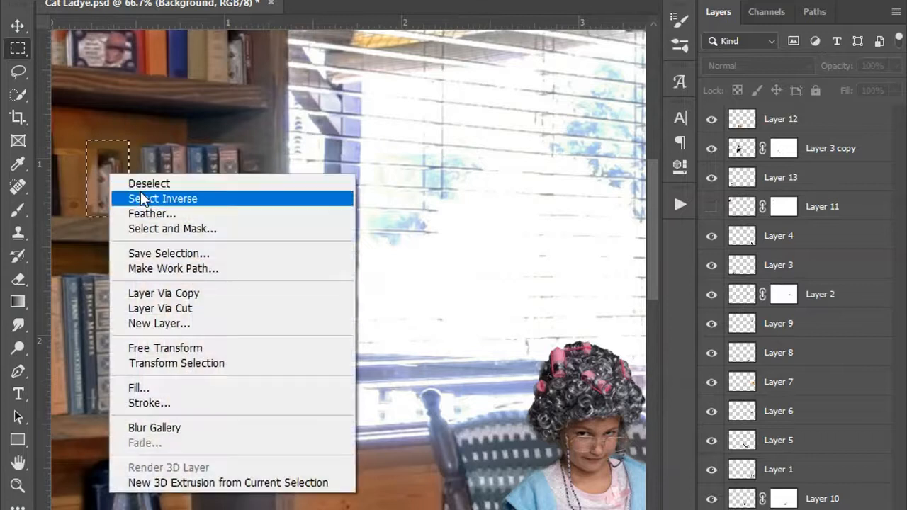
click(136, 387)
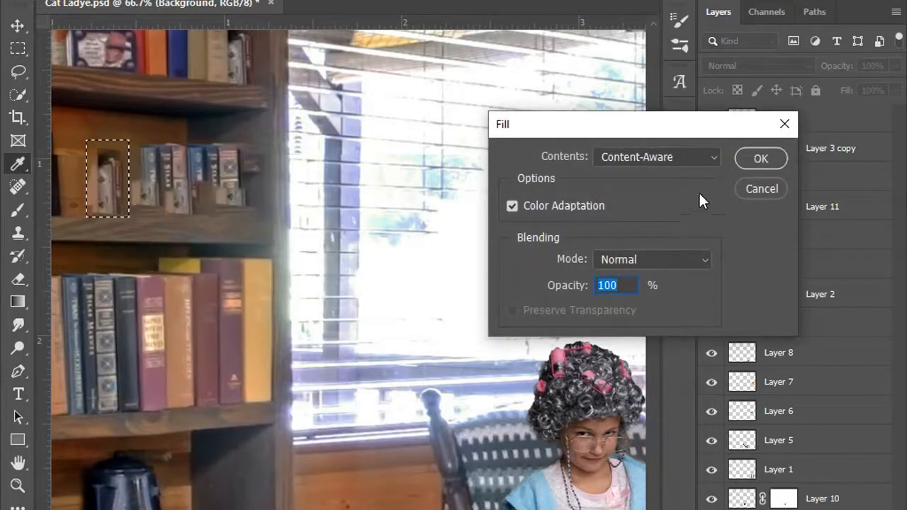
click(757, 162)
drag(90, 139, 150, 214)
right_click(136, 183)
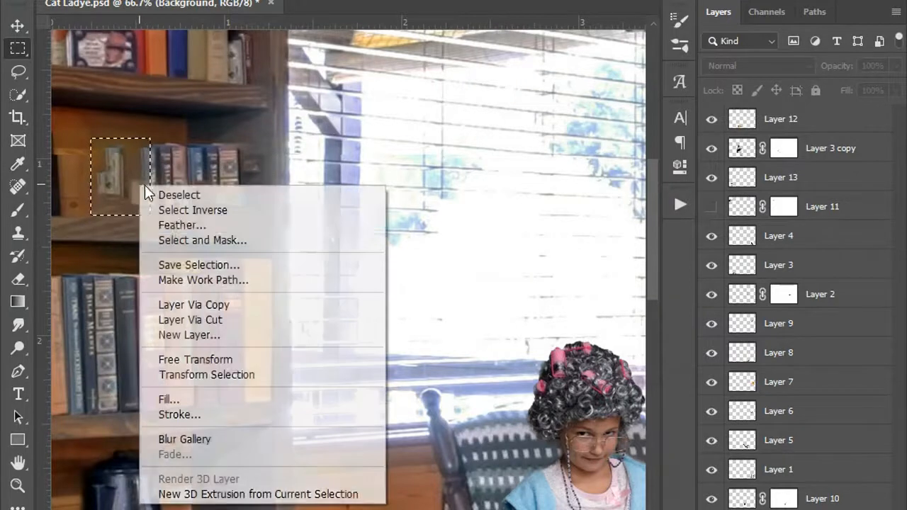
click(194, 398)
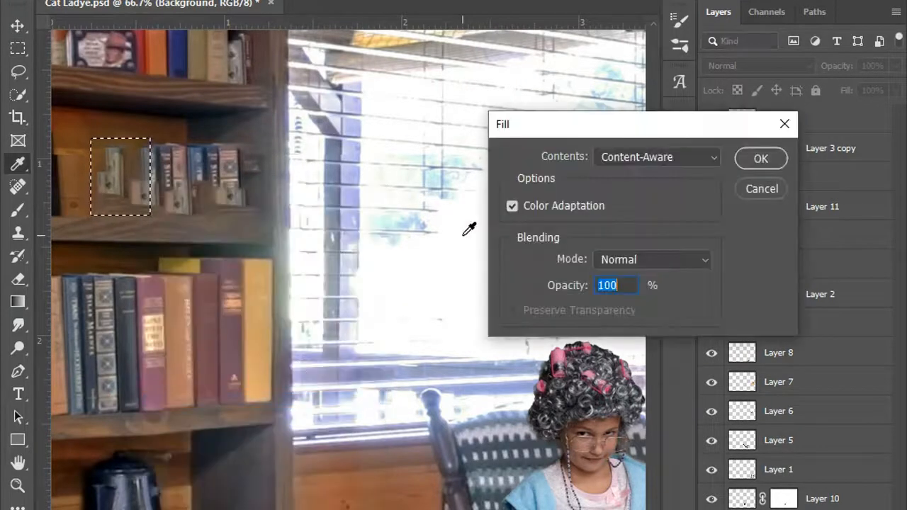
click(774, 165)
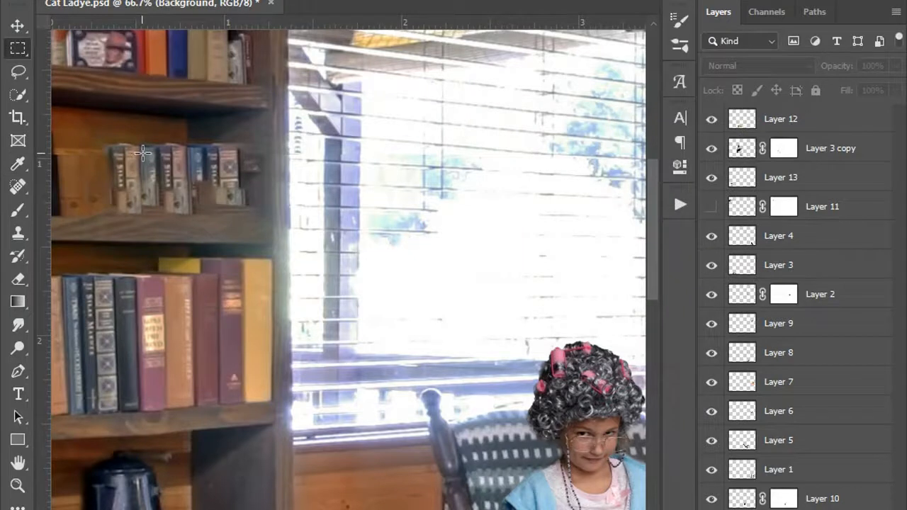
click(712, 207)
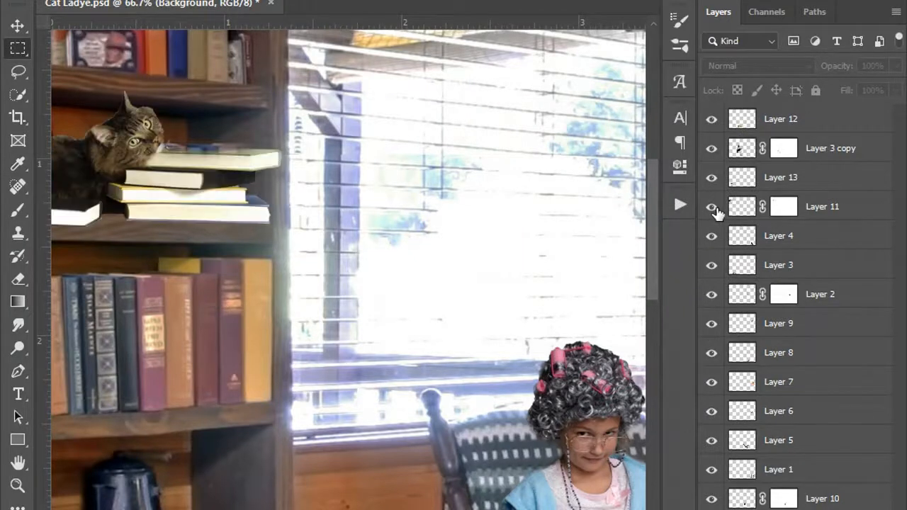
click(711, 206)
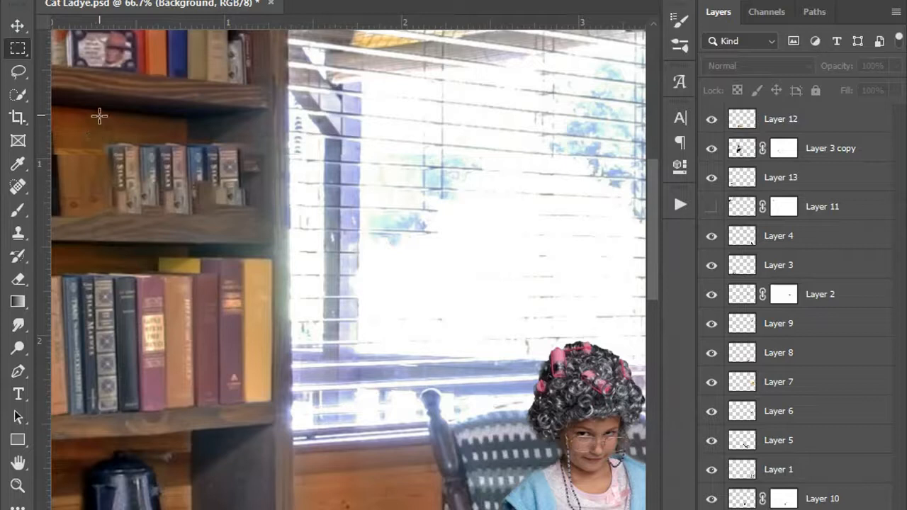
Try to remove the tops of the small books on the second shelf with a Content-Aware fill.
drag(100, 129, 263, 171)
right_click(263, 171)
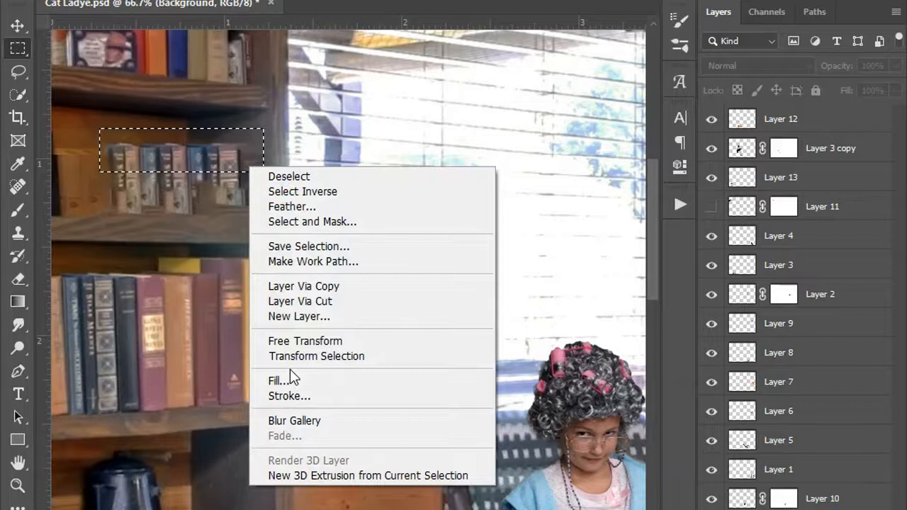
click(287, 379)
click(757, 157)
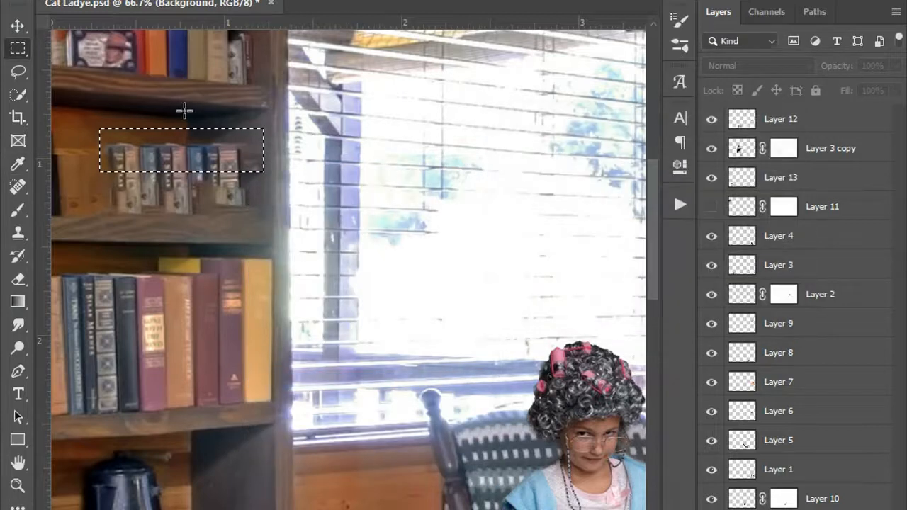
click(185, 112)
key(ctrl+shift+d)
right_click(184, 155)
click(211, 167)
Clone the shelf's wood backing over the tops of the small leftover books and show Layer 11 again.
click(17, 232)
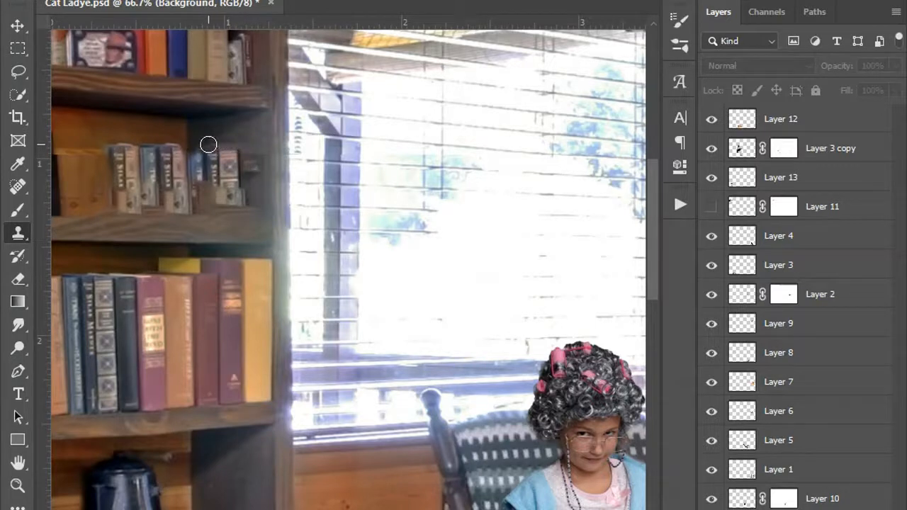
mouse_move(226, 147)
mouse_down()
mouse_move(196, 142)
mouse_move(249, 151)
mouse_move(243, 144)
mouse_move(253, 174)
mouse_up()
click(200, 144)
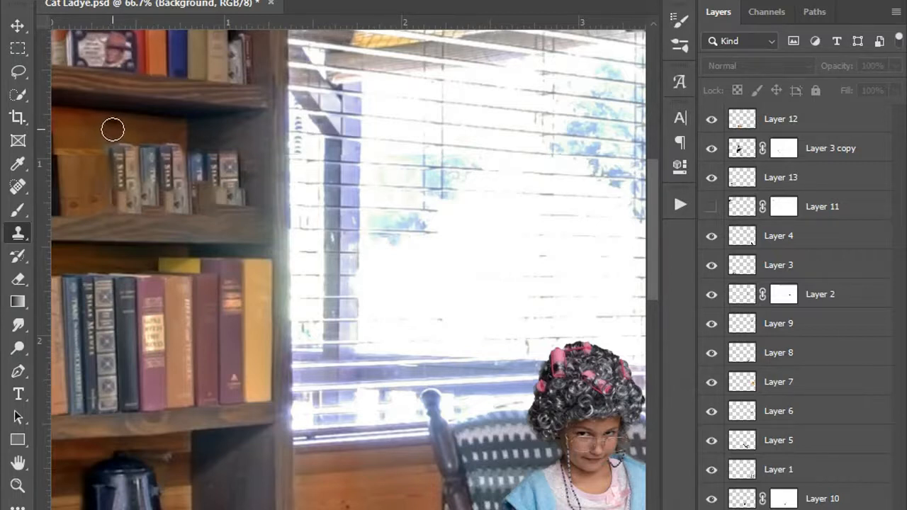
mouse_move(110, 147)
mouse_down()
mouse_move(178, 151)
mouse_move(117, 150)
mouse_up()
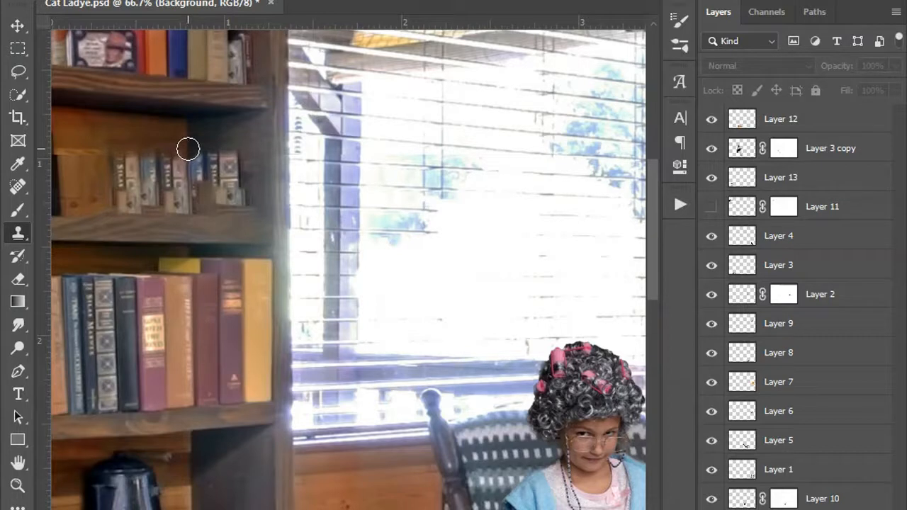
click(188, 149)
click(167, 148)
click(129, 149)
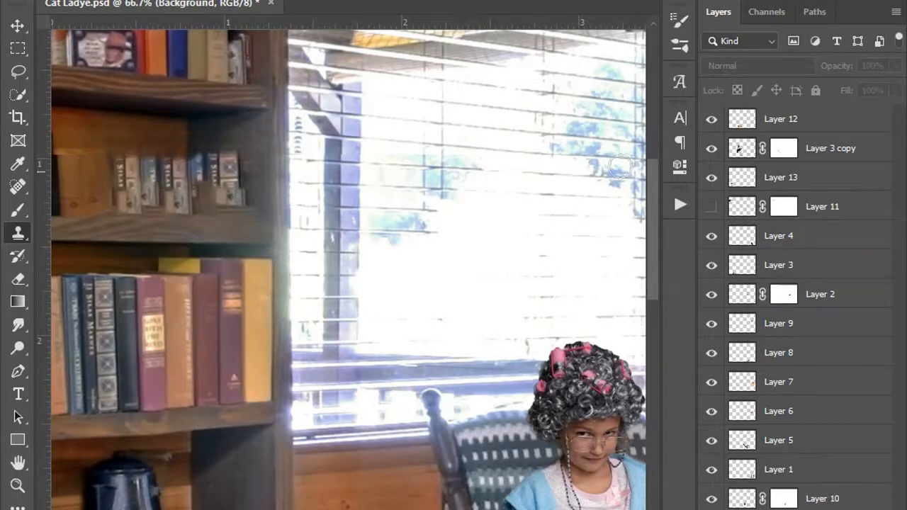
click(711, 207)
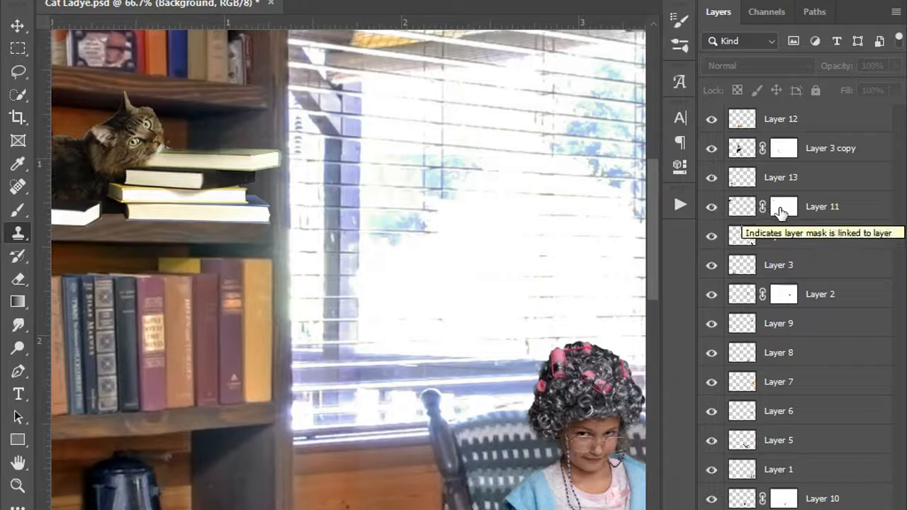
click(711, 207)
click(710, 207)
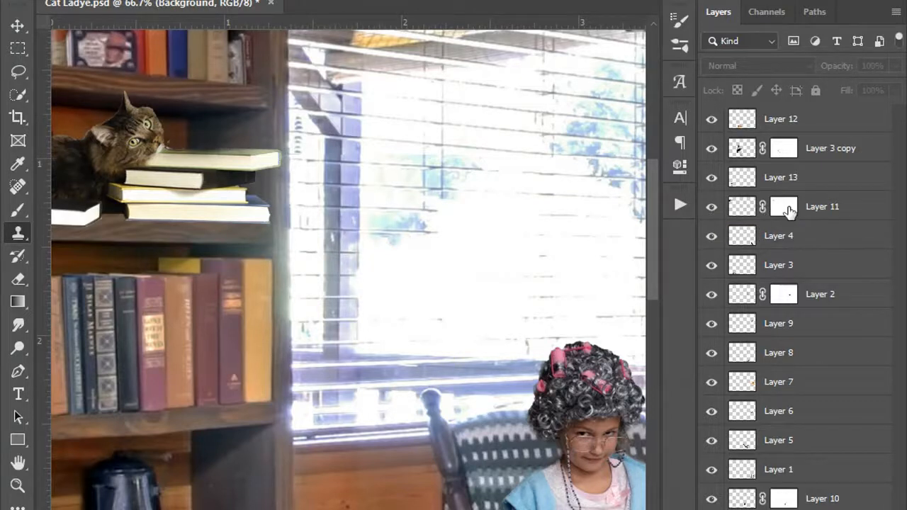
click(788, 211)
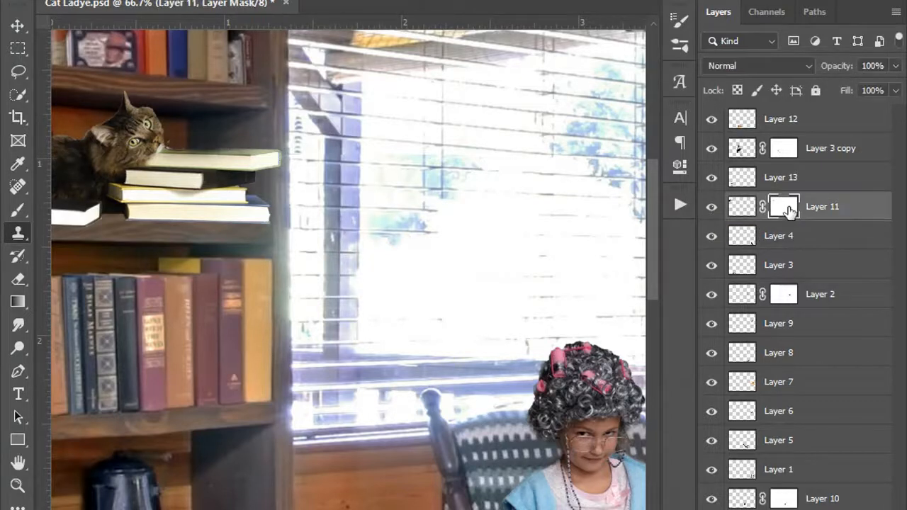
click(130, 2)
mouse_move(156, 5)
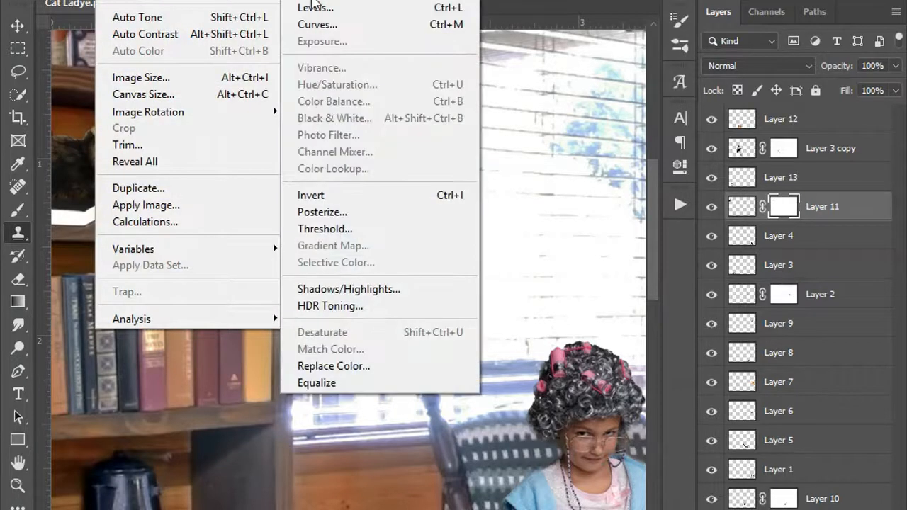
click(312, 1)
mouse_move(451, 49)
mouse_down()
mouse_move(427, 50)
mouse_move(448, 49)
mouse_up()
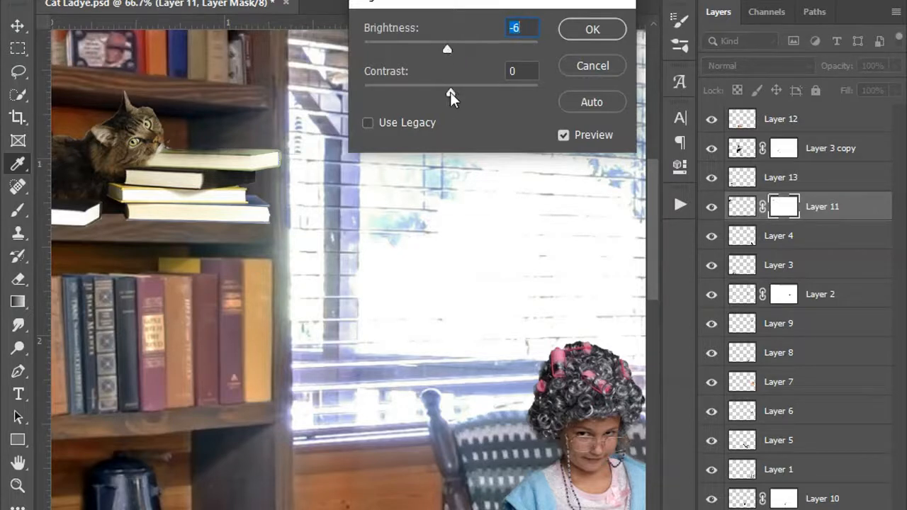
click(591, 65)
Lower the brightness and contrast of the Layer 11 cat and books image with Brightness/Contrast.
click(748, 209)
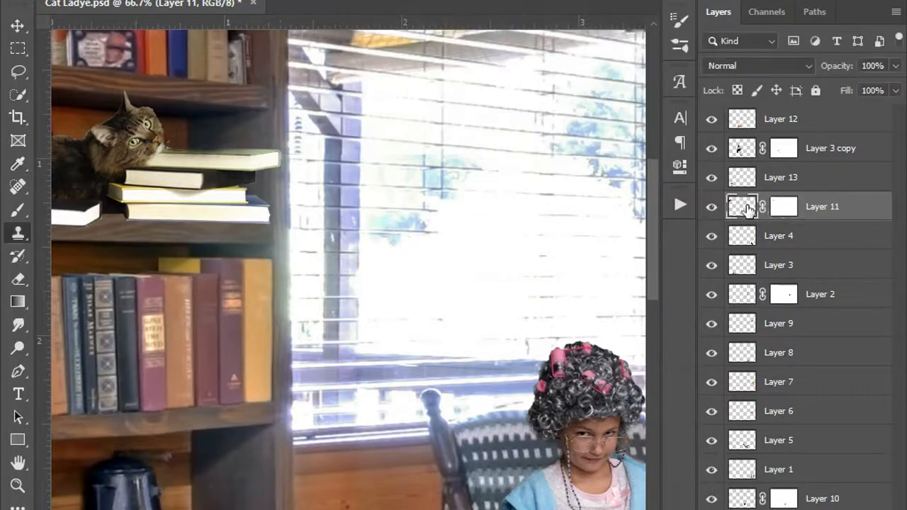
click(109, 0)
mouse_move(165, 0)
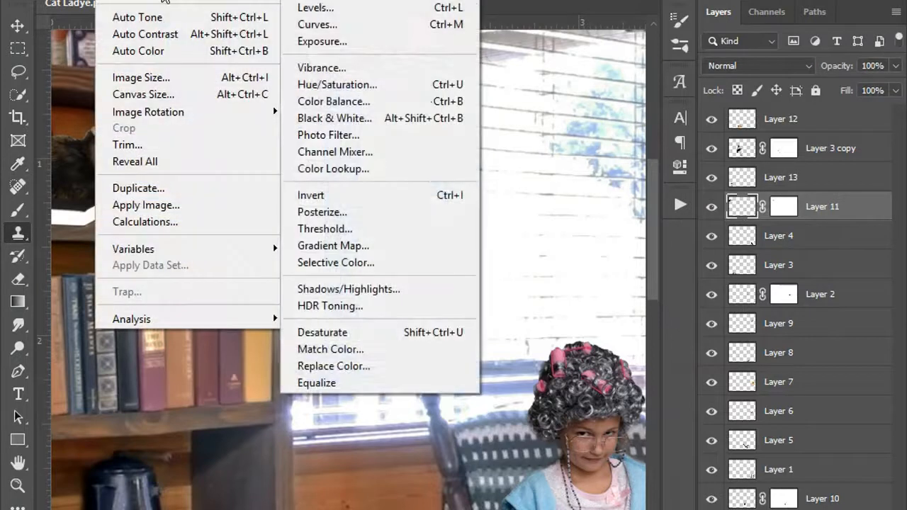
click(311, 0)
drag(450, 51, 433, 51)
drag(451, 93, 432, 86)
click(587, 31)
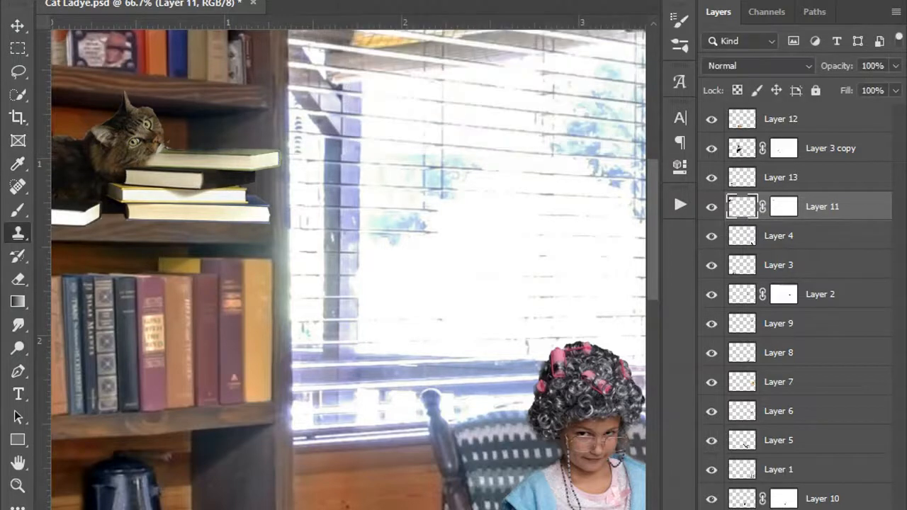
Set the lightness of Layer 11 to -18 with Hue/Saturation and compare the shelf with the layer hidden and shown.
click(106, 0)
mouse_move(213, 2)
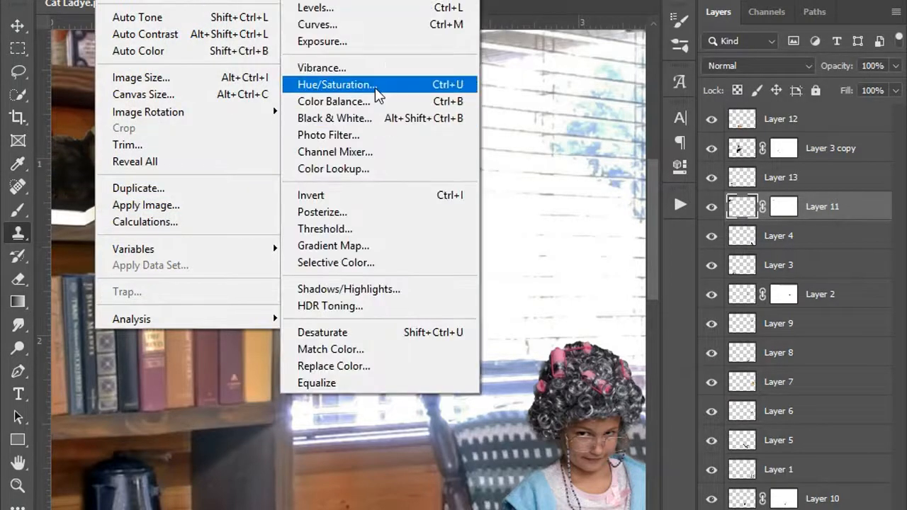
click(385, 84)
drag(646, 198, 635, 193)
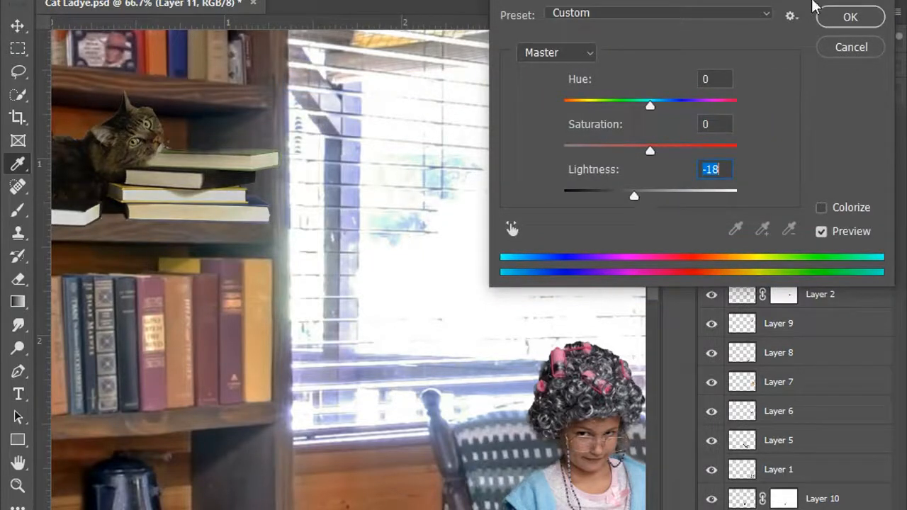
click(859, 16)
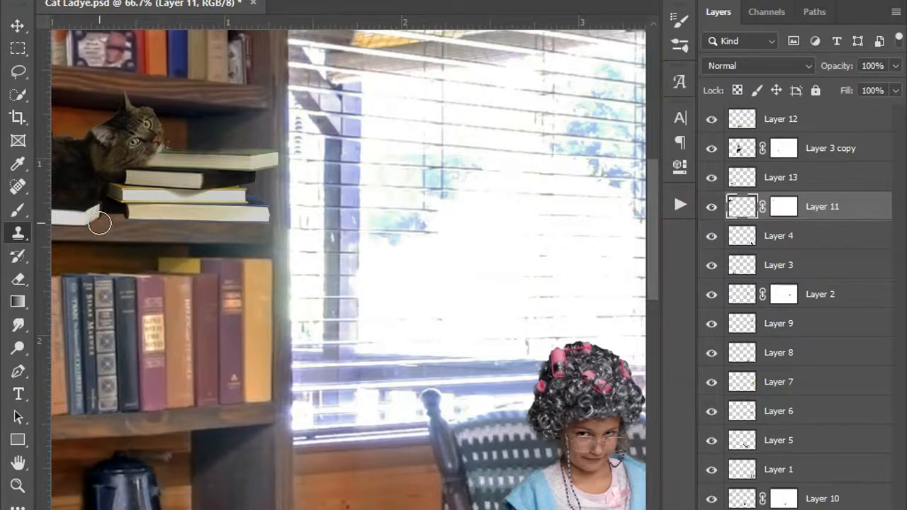
click(710, 209)
click(710, 209)
click(710, 209)
click(710, 208)
click(711, 208)
click(711, 208)
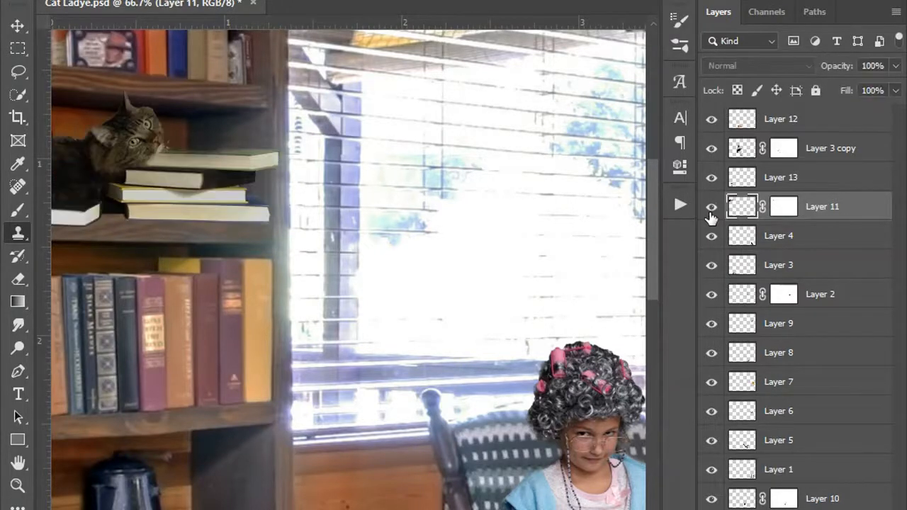
Paint on Layer 11's mask to hide the white book beneath the bookshelf cat's body.
click(783, 206)
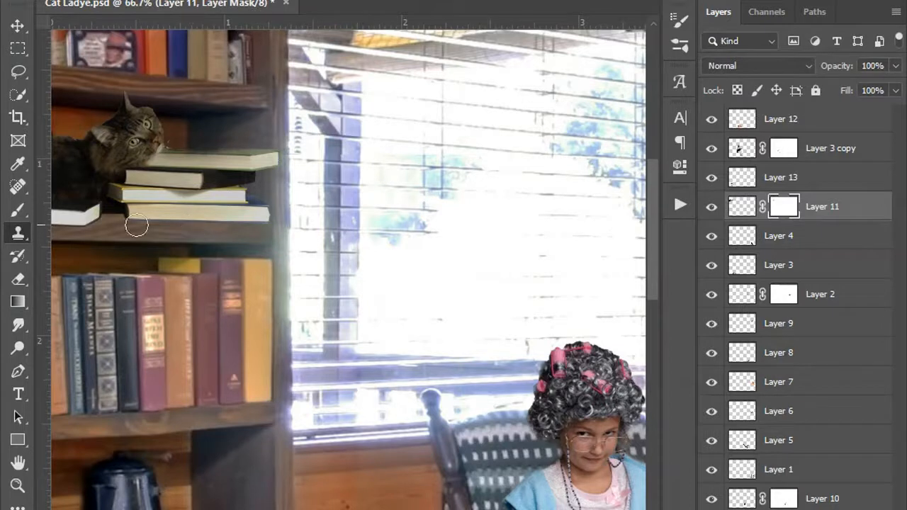
click(75, 223)
click(438, 189)
key(b)
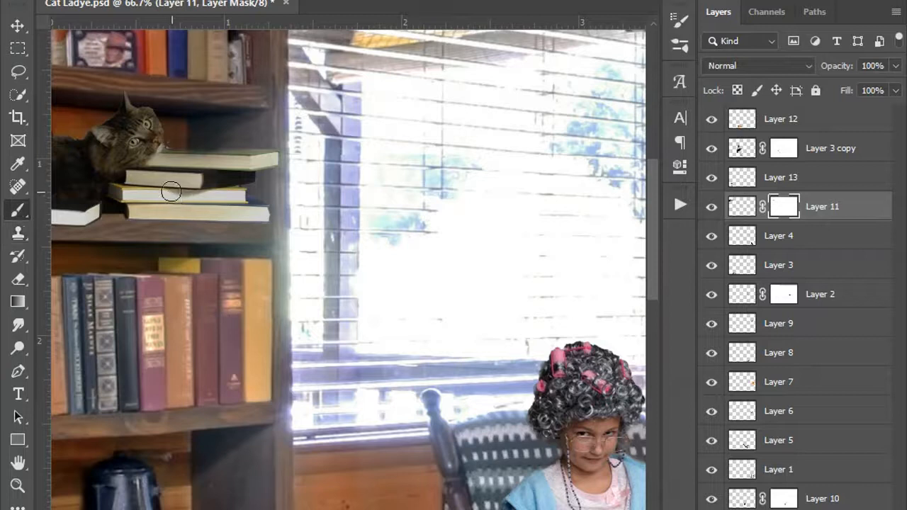
mouse_move(95, 222)
mouse_down()
mouse_move(74, 228)
mouse_move(104, 217)
mouse_move(58, 213)
mouse_up()
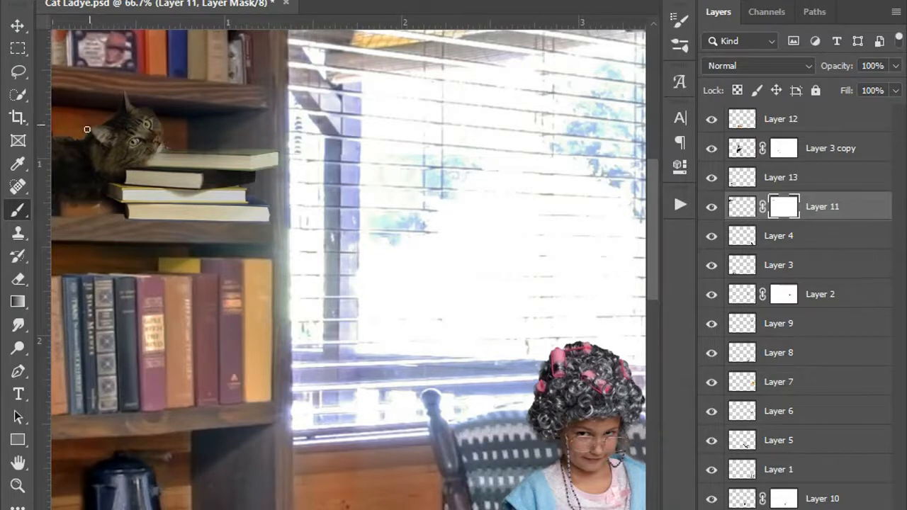
drag(49, 136, 67, 139)
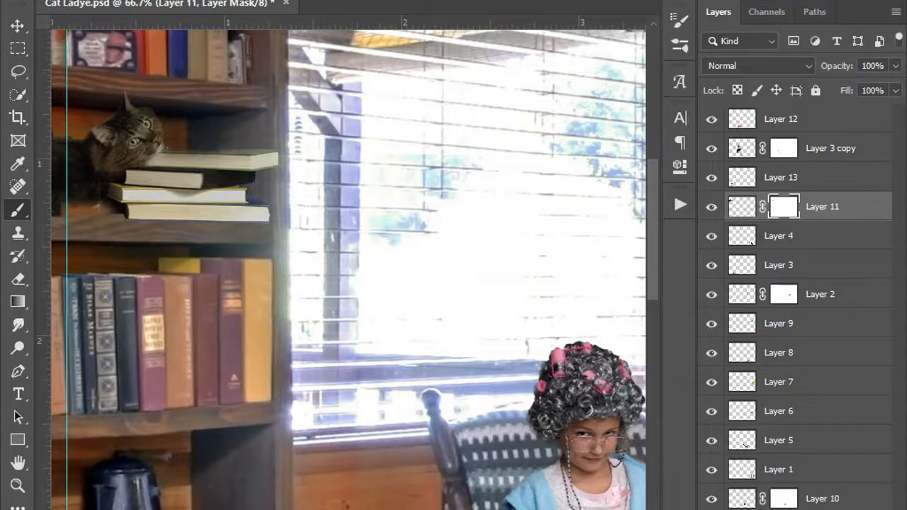
key(ctrl+z)
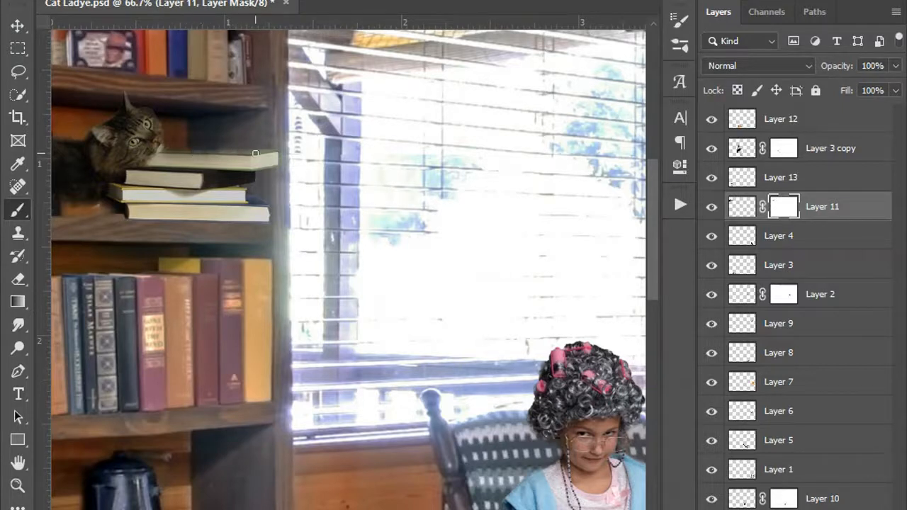
scroll(141, 241, down, 1)
scroll(516, 286, up, 2)
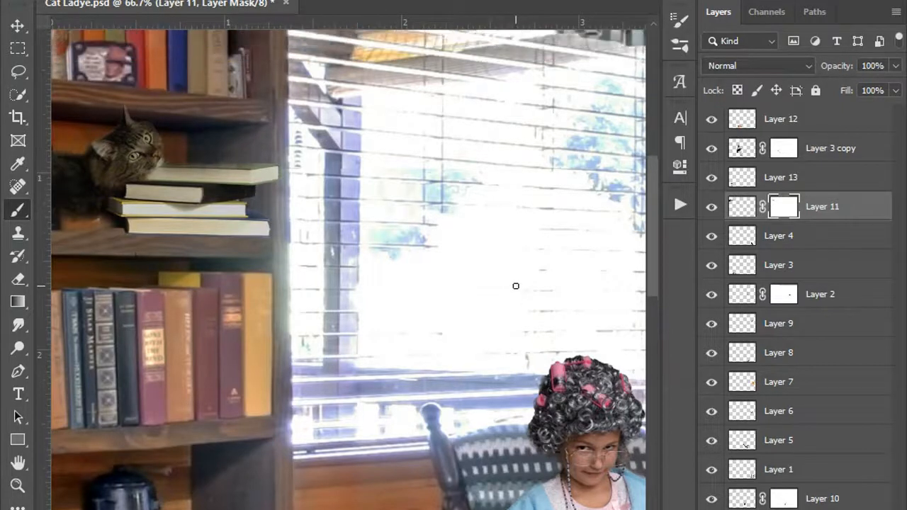
Compare the shelf with Layer 11 hidden and shown, and retouch the area beneath the cat with the Clone Stamp.
click(711, 206)
click(710, 206)
click(786, 509)
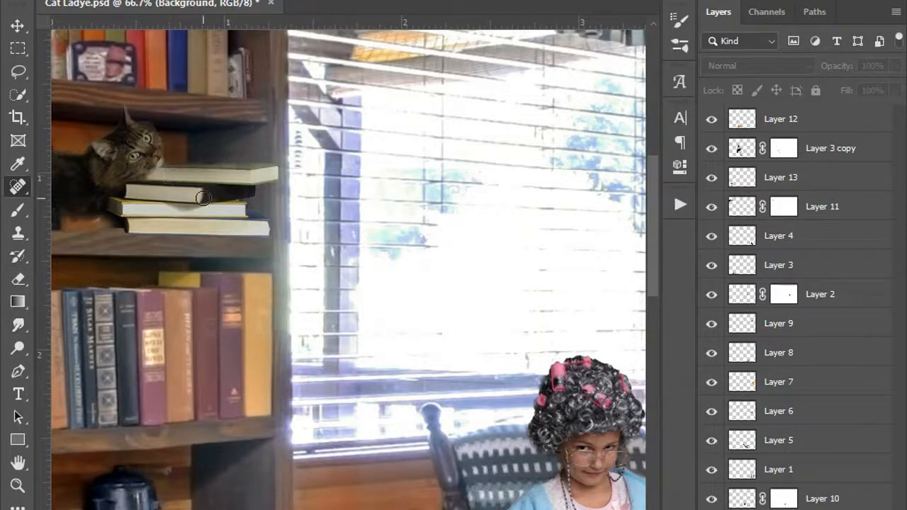
click(32, 239)
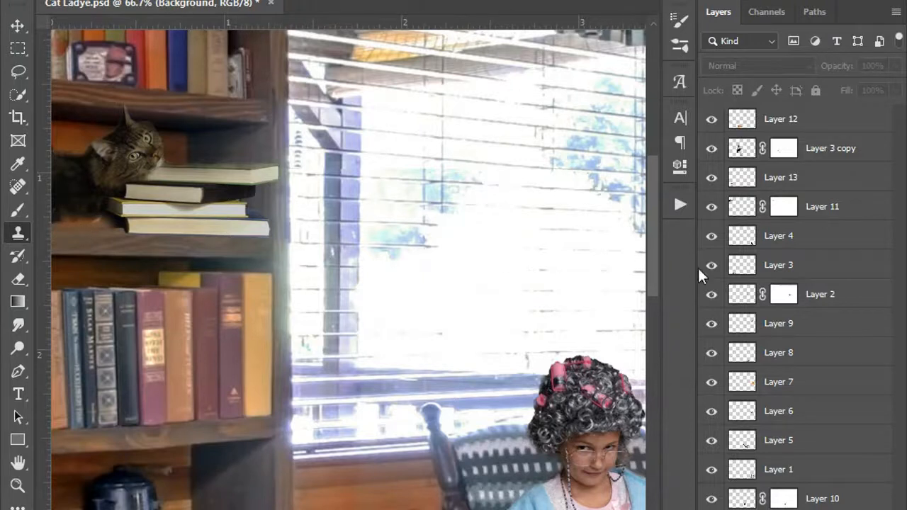
click(711, 206)
click(711, 206)
click(743, 207)
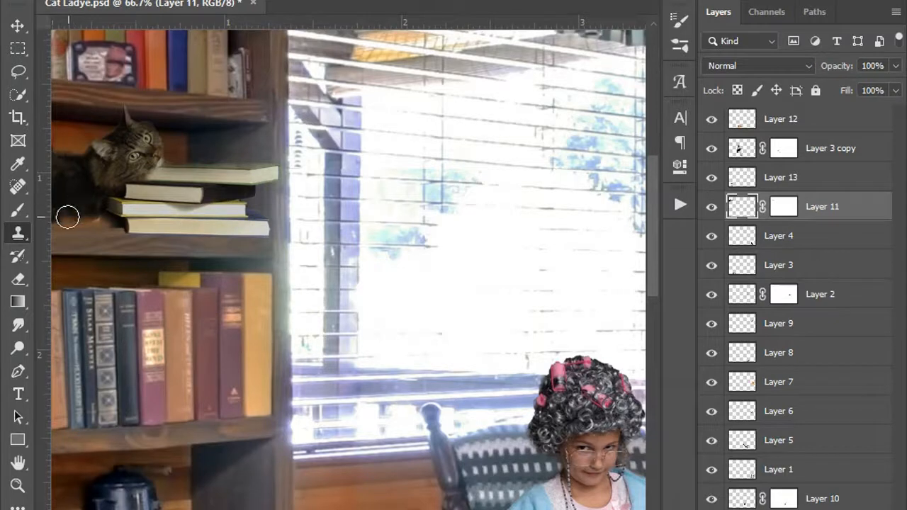
drag(61, 219, 89, 218)
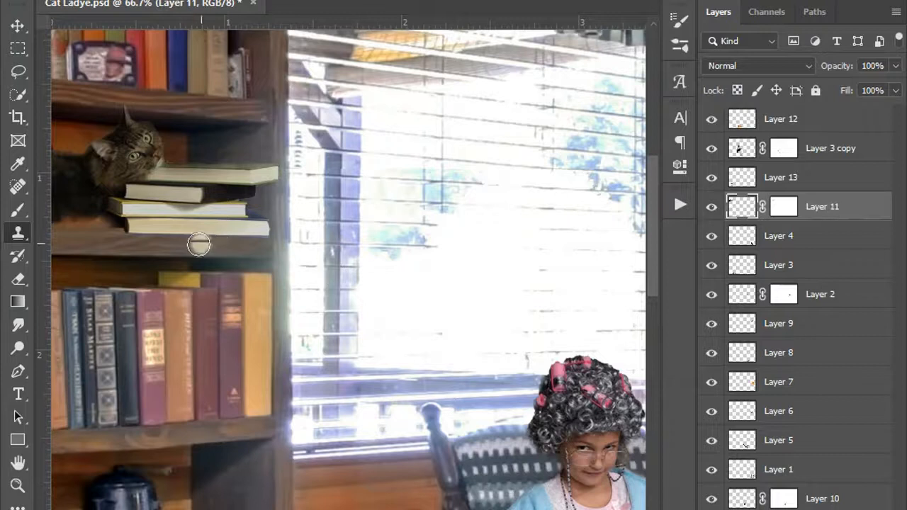
Convert Layer 11 to a smart object and rasterize it so its mask is baked into the layer.
right_click(811, 213)
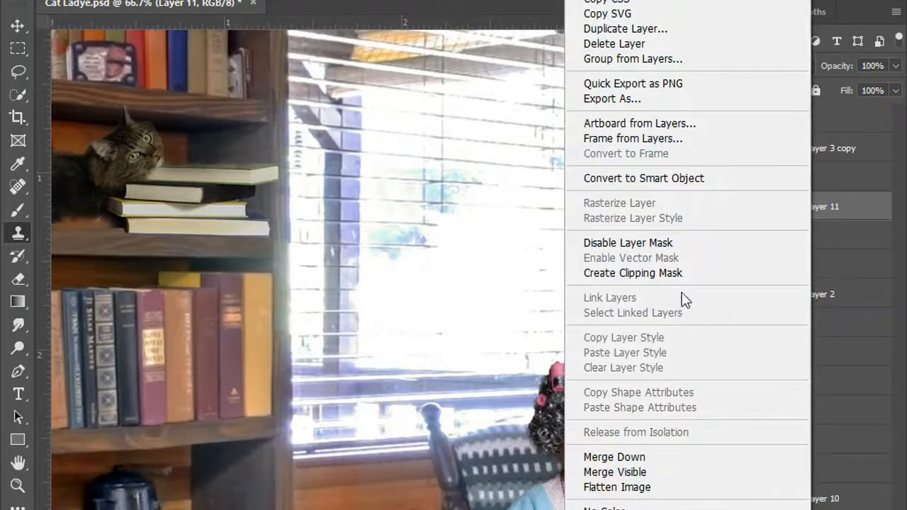
click(676, 181)
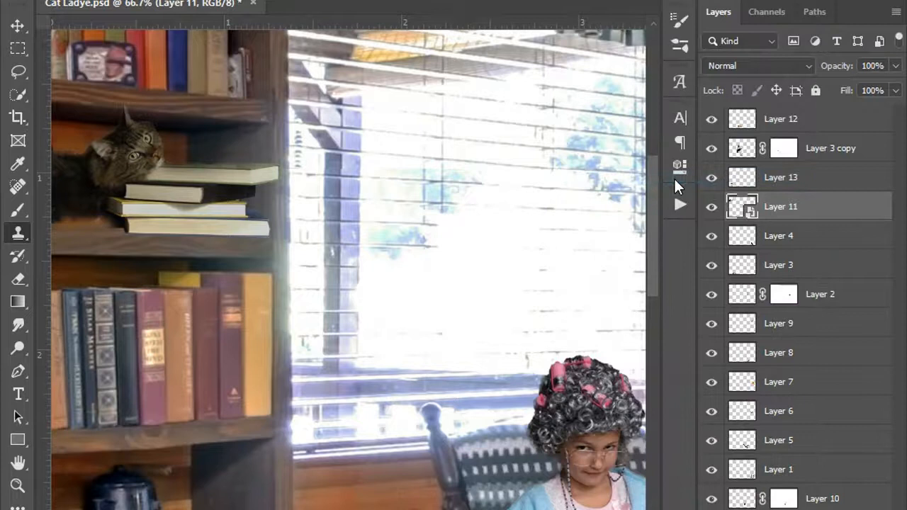
right_click(773, 210)
click(658, 248)
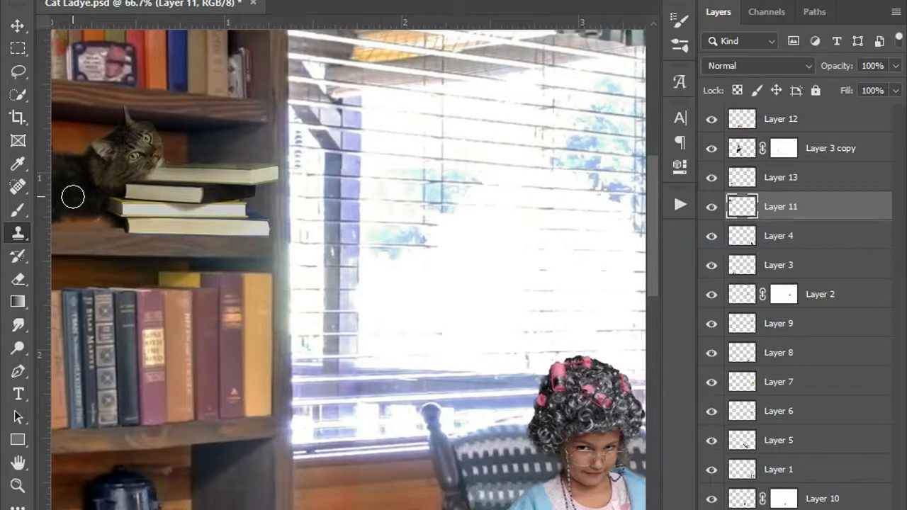
Clone dark fur over the gap beneath the bookshelf cat and clean the upper edge of the top book with a smaller brush.
mouse_move(70, 217)
mouse_down()
mouse_move(61, 218)
mouse_move(97, 214)
mouse_move(52, 218)
mouse_move(114, 213)
mouse_up()
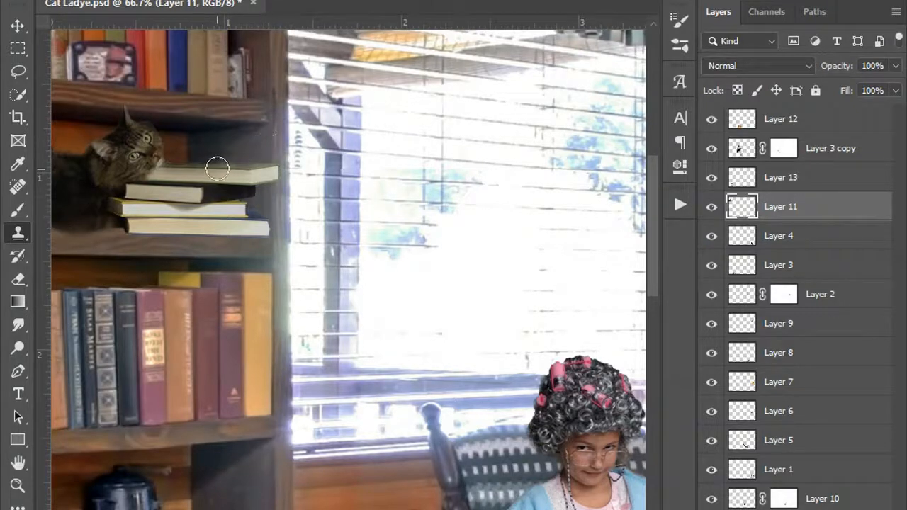
key(bracketleft)
key(bracketleft)
key(bracketleft)
drag(212, 164, 166, 163)
Soften the bookshelf cat and books on Layer 11 slightly with a Gaussian Blur.
key(z)
alt+click(196, 354)
alt+click(196, 354)
key(s)
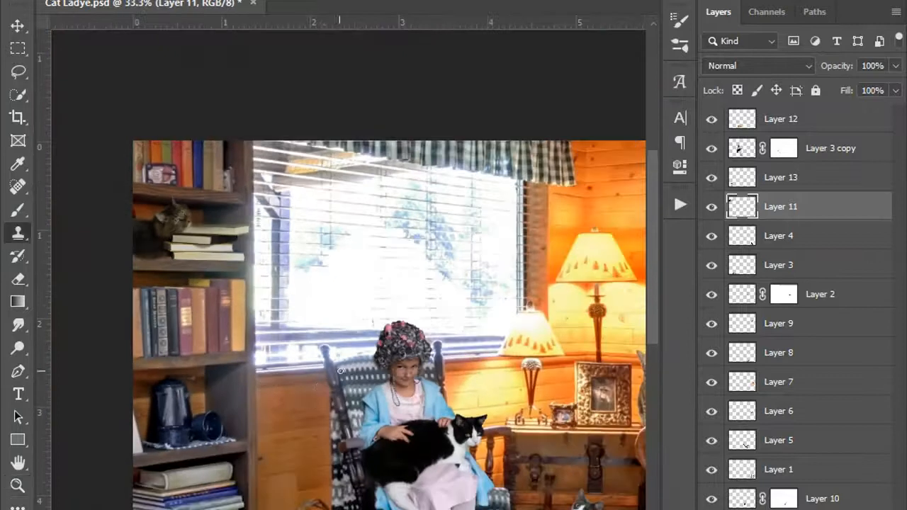
scroll(348, 325, right, 6)
scroll(347, 326, left, 4)
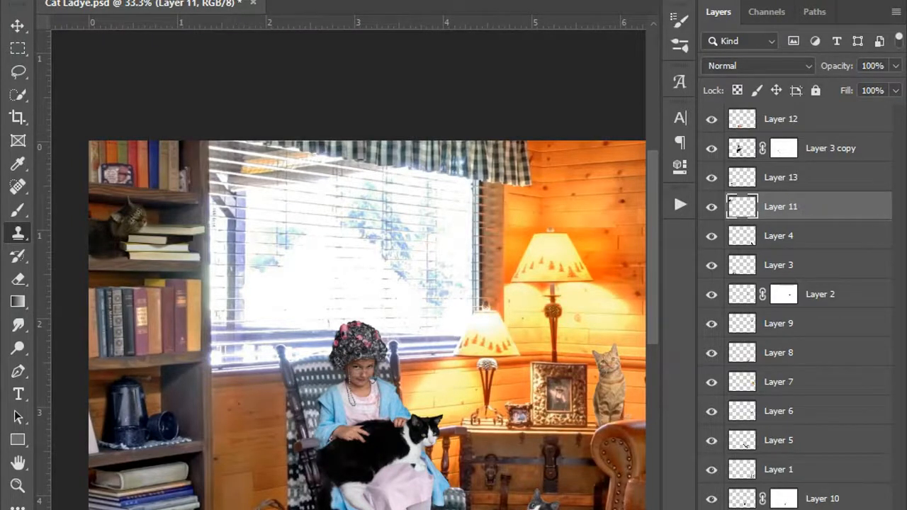
click(266, 0)
mouse_move(404, 161)
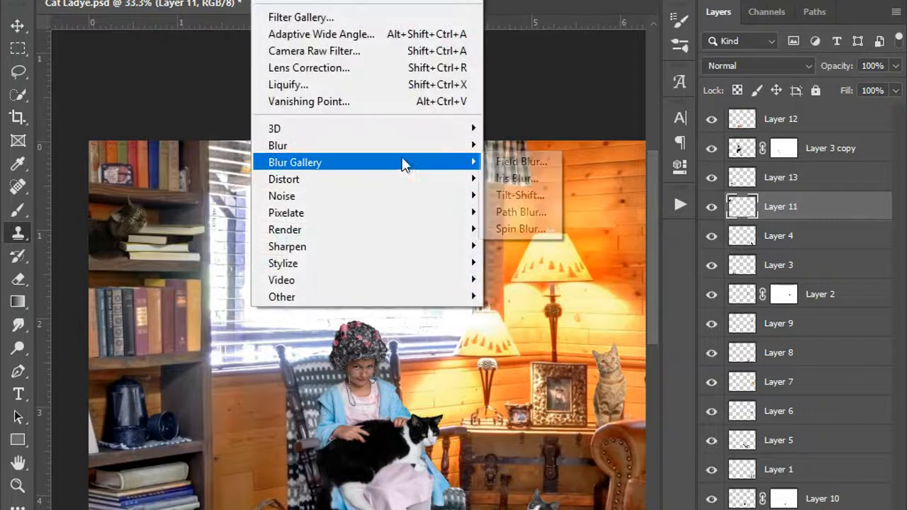
mouse_move(431, 151)
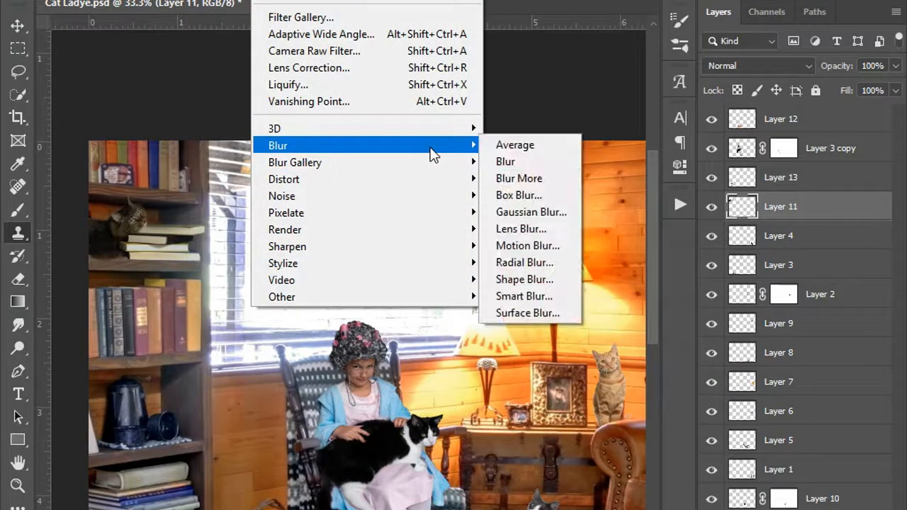
click(563, 213)
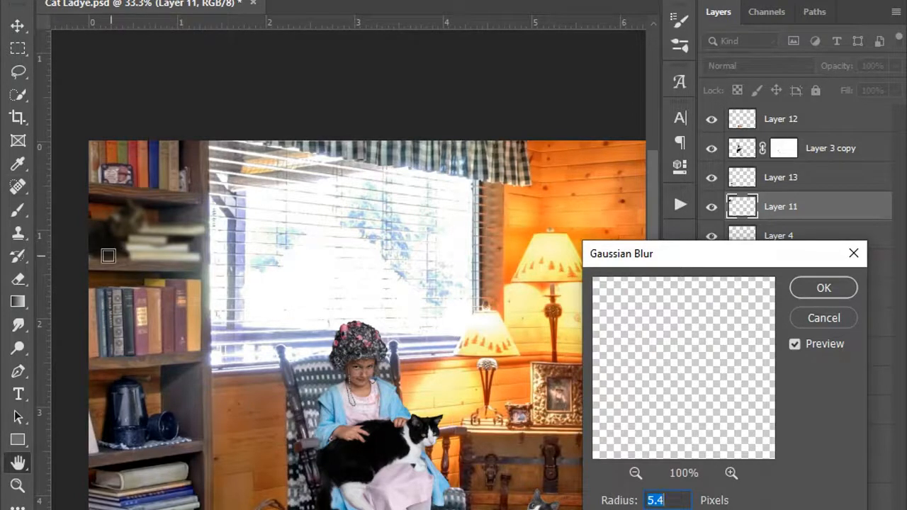
key(Down)
key(Down)
key(Down)
key(Down)
key(Down)
key(Down)
key(Down)
key(Down)
key(Down)
key(Down)
key(Down)
key(Down)
key(Down)
key(Down)
key(Down)
key(Down)
key(Down)
key(Down)
key(Down)
key(Down)
key(Down)
key(Down)
key(Down)
key(Down)
key(Down)
key(Down)
key(Down)
key(Down)
key(Down)
key(Down)
key(Down)
key(Down)
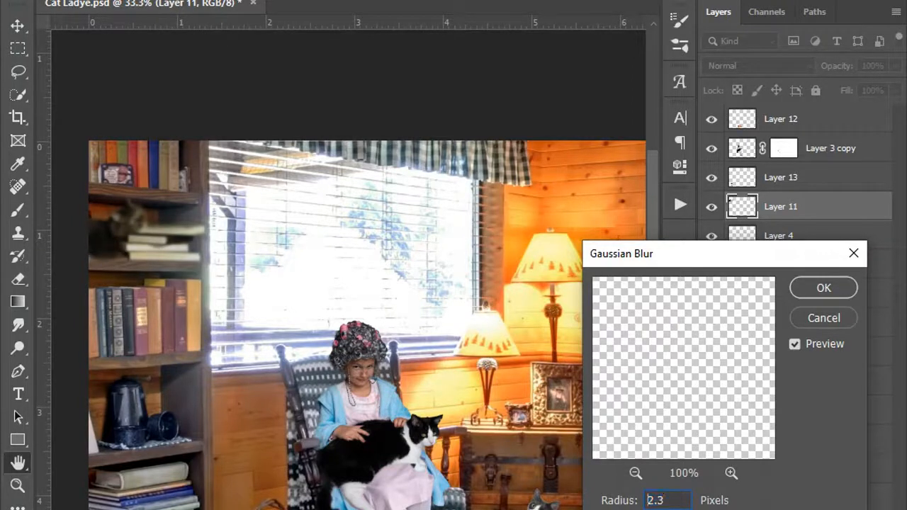
key(Down)
key(Down)
key(Down)
key(Down)
key(Down)
key(Down)
key(Down)
key(Down)
key(Down)
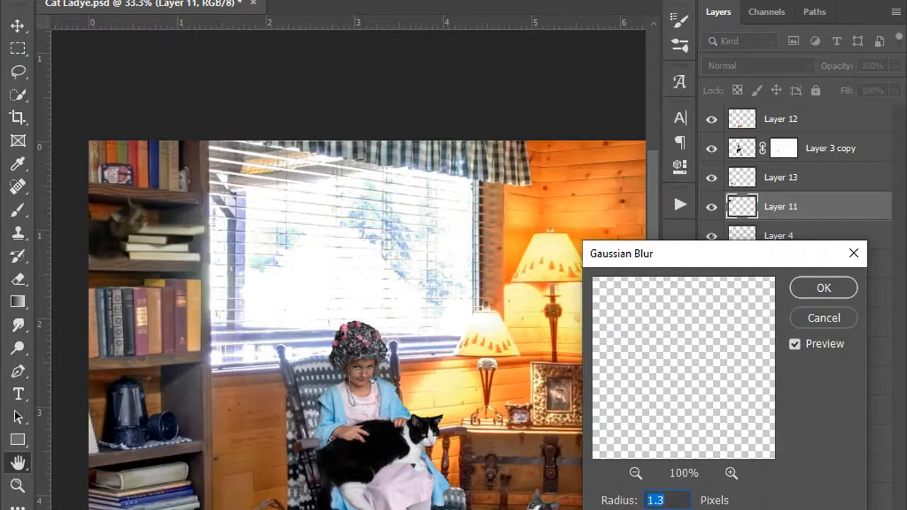
key(Down)
key(Down)
key(Down)
key(Down)
key(Down)
key(Down)
key(Down)
key(Down)
key(Down)
key(Down)
key(Down)
key(Down)
key(Up)
key(Up)
key(Up)
key(Up)
key(Up)
key(Up)
key(Up)
key(Up)
click(826, 289)
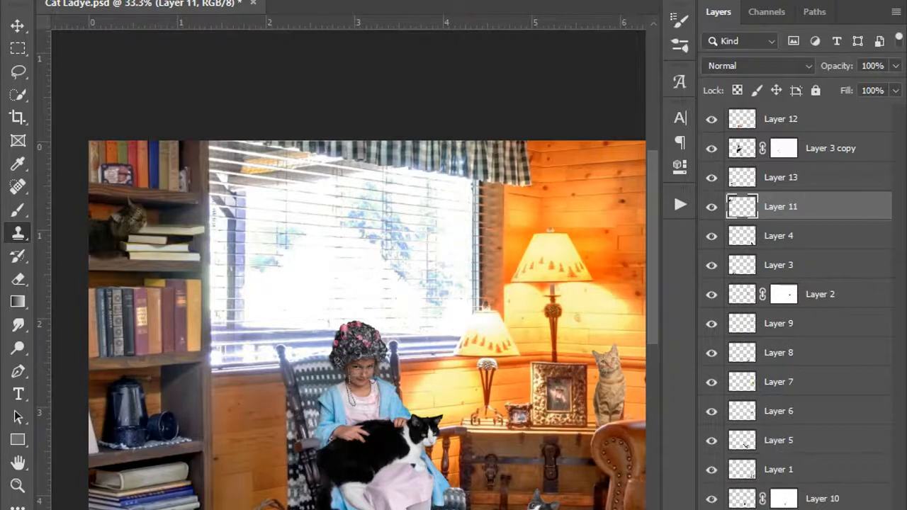
Scale down the lying tabby cat on Layer 3 in front of the pinecone basket.
scroll(476, 494, down, 5)
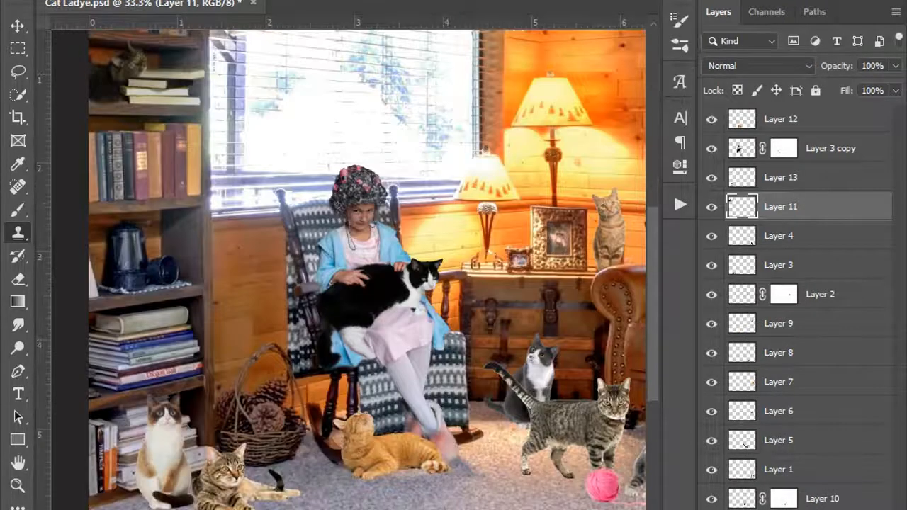
scroll(357, 269, right, 8)
scroll(605, 312, left, 4)
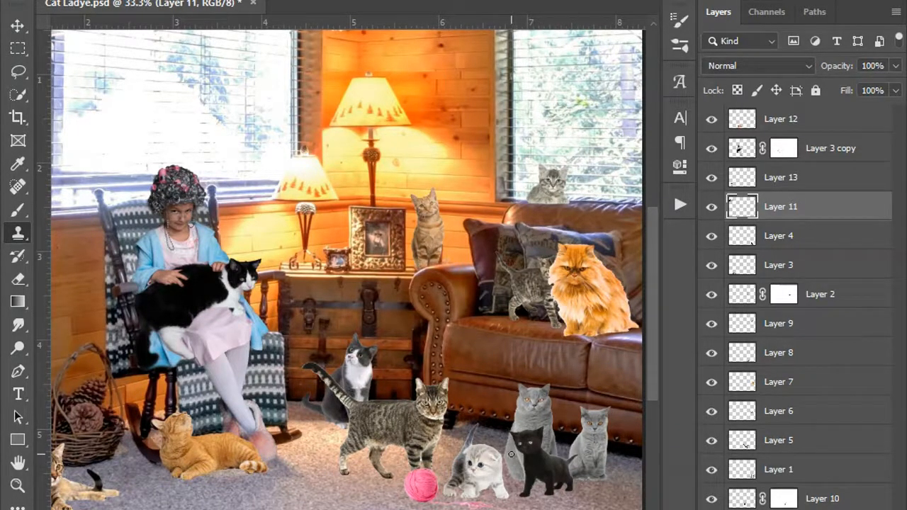
scroll(347, 269, left, 8)
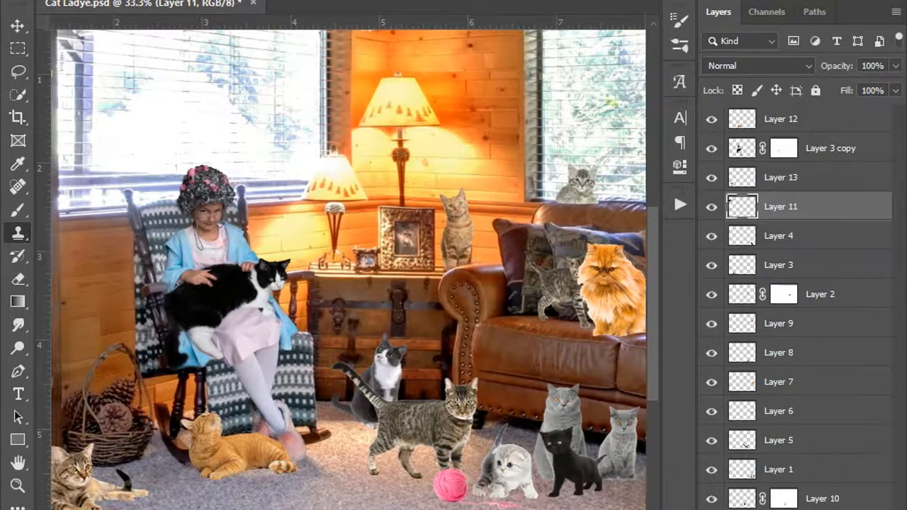
scroll(347, 269, right, 2)
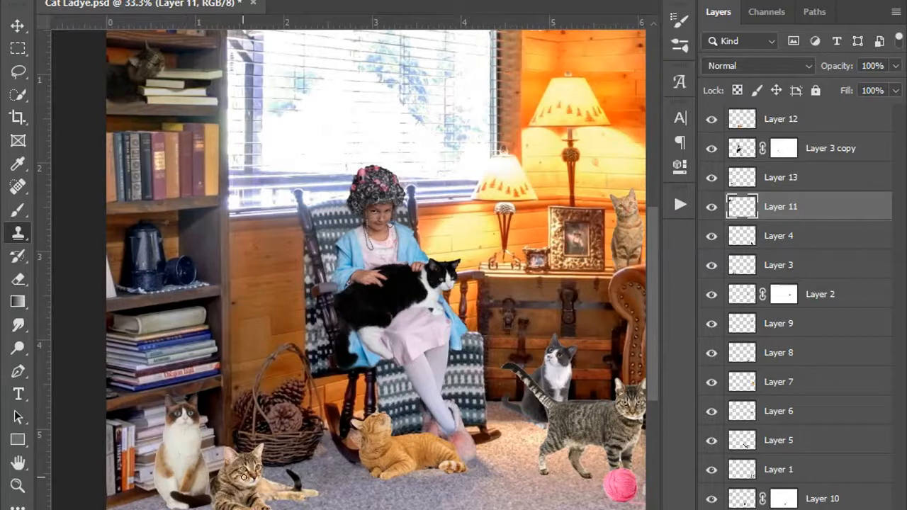
key(v)
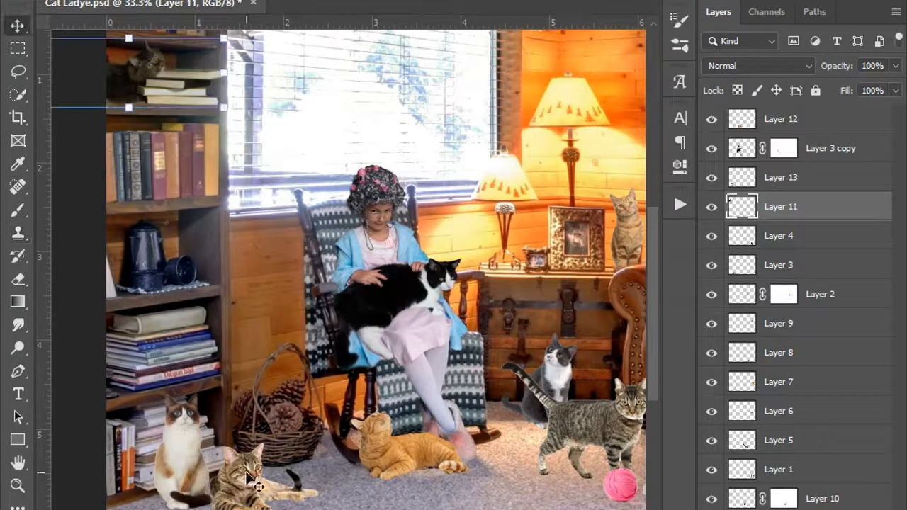
drag(245, 466, 245, 469)
key(ctrl+t)
drag(318, 434, 293, 448)
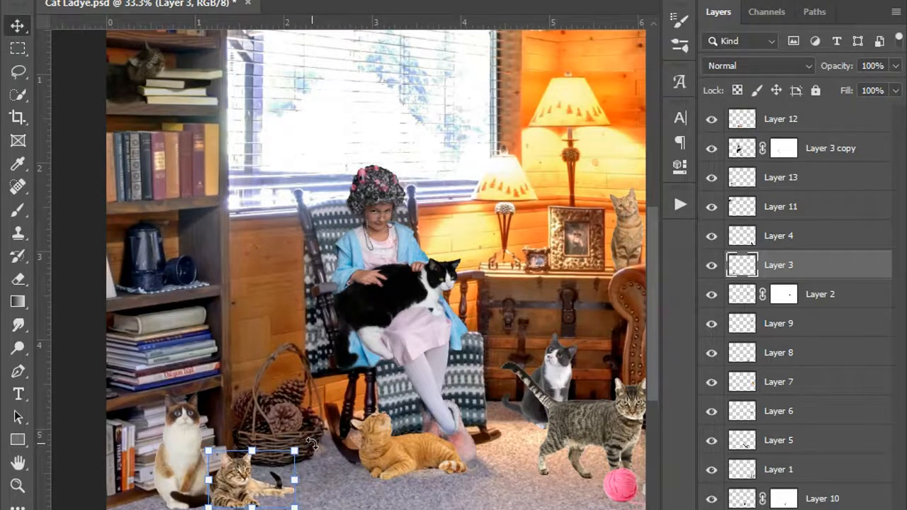
click(356, 491)
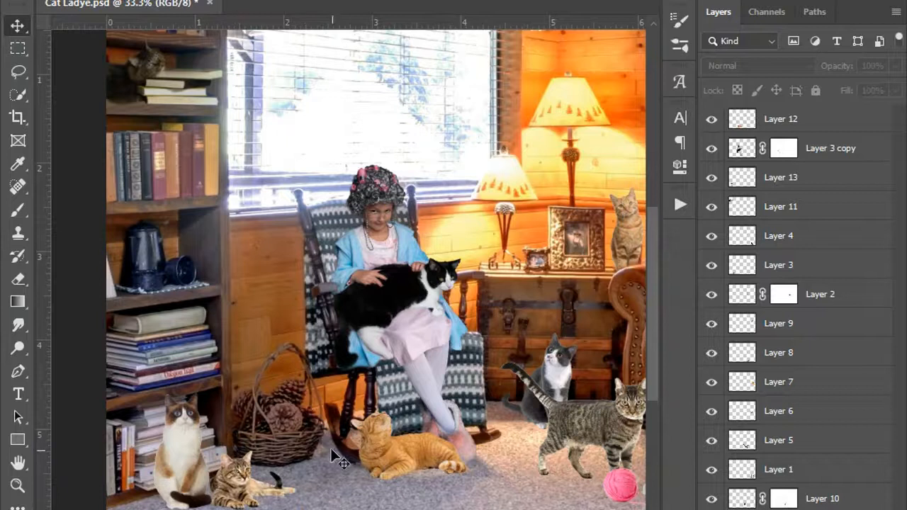
Select the lying tabby cat on Layer 3 and lower its brightness to -51.
click(112, 0)
mouse_move(128, 0)
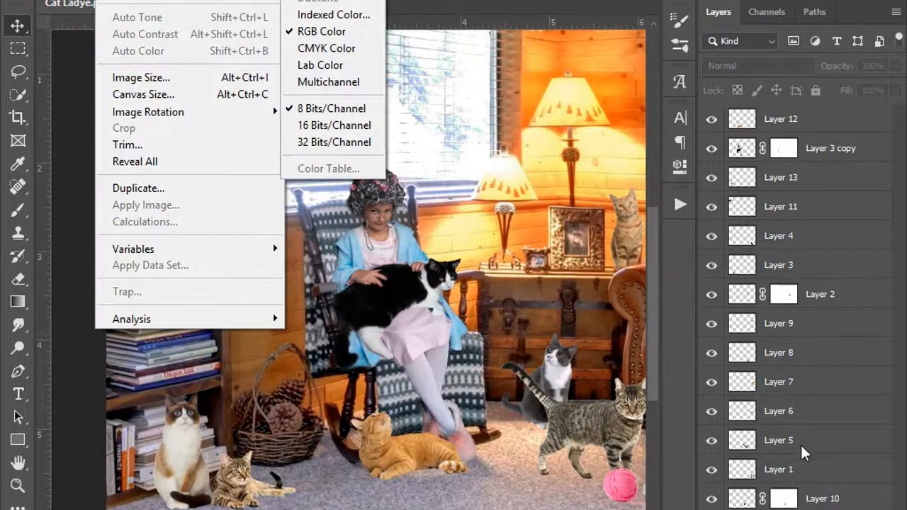
click(822, 441)
click(220, 480)
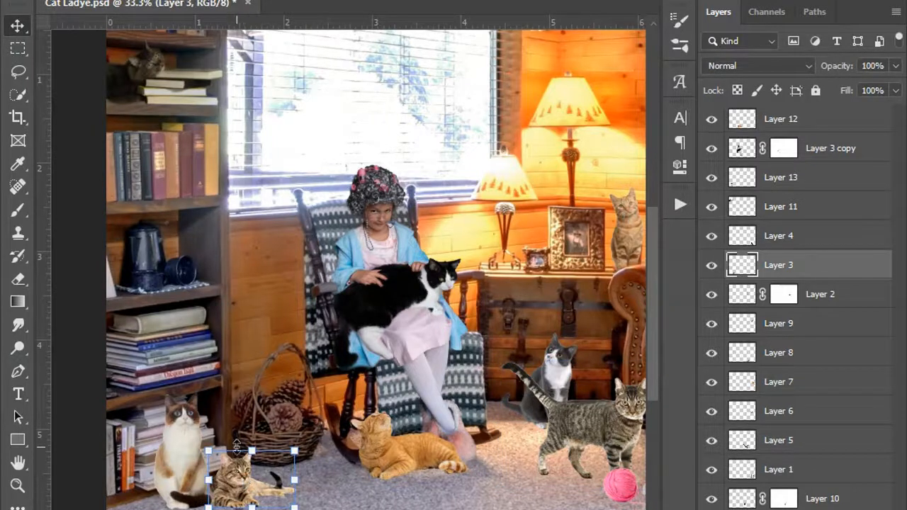
click(711, 265)
click(711, 265)
click(190, 0)
mouse_move(117, 0)
mouse_move(178, 0)
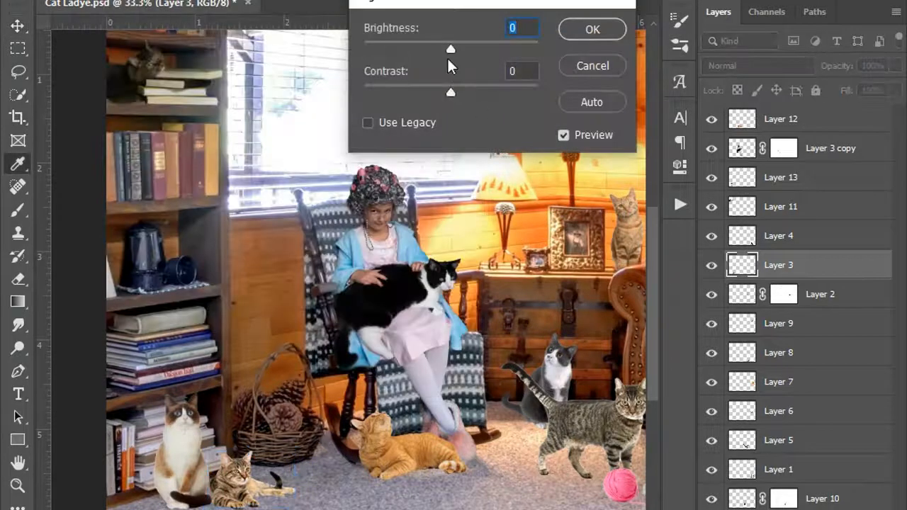
drag(435, 48, 422, 47)
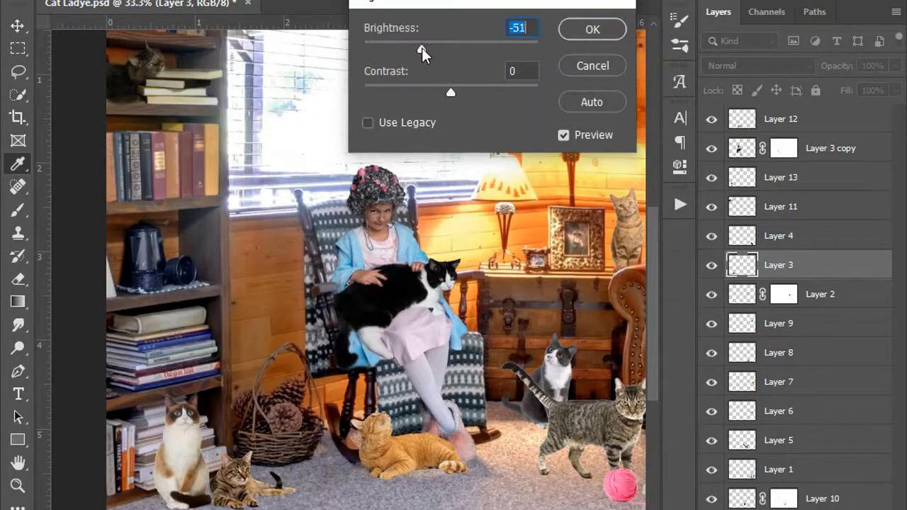
click(580, 32)
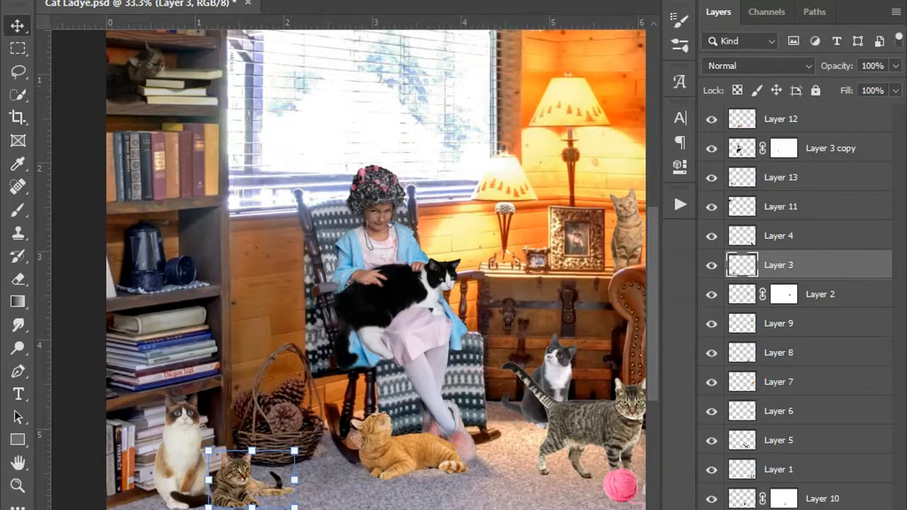
Soften the lying tabby cat on Layer 3 with a Gaussian Blur of 0.5 pixels.
click(266, 1)
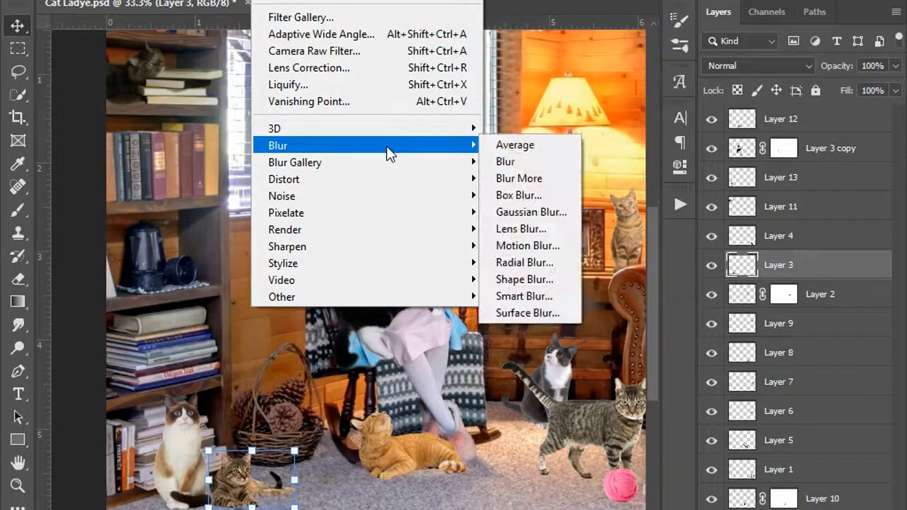
click(530, 210)
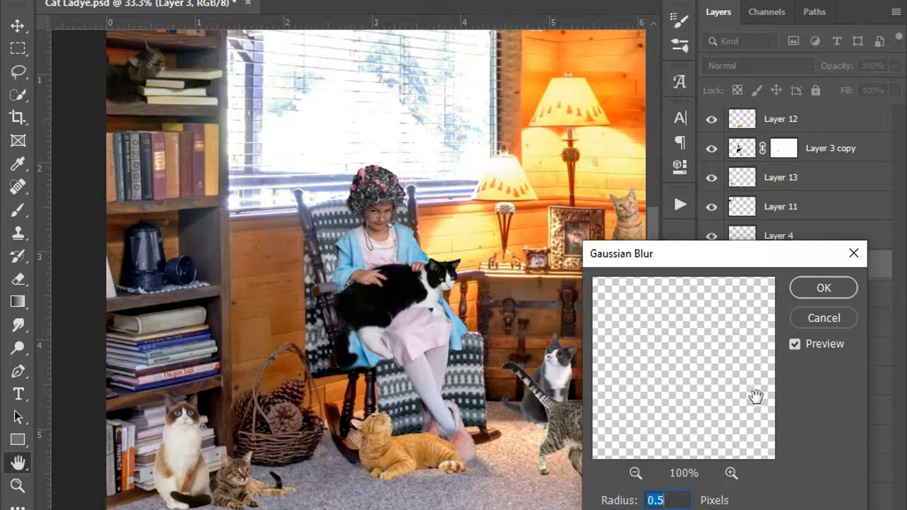
click(829, 289)
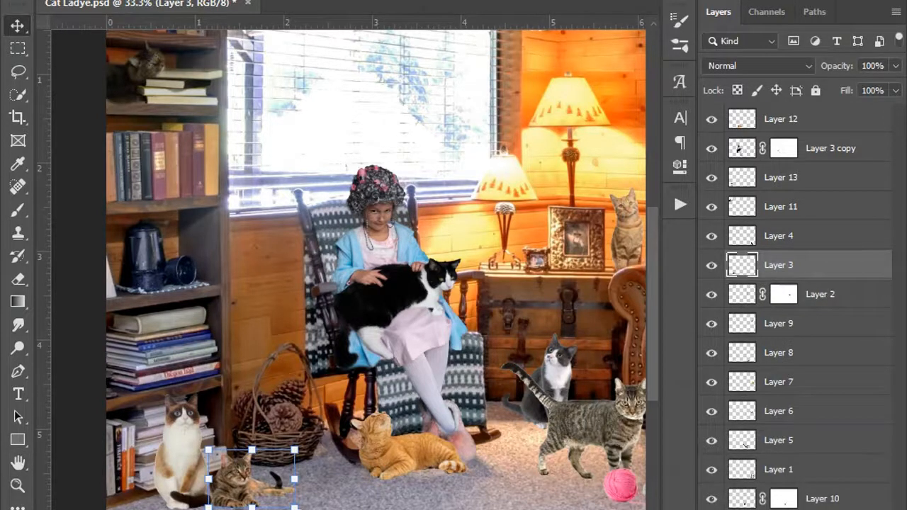
Select the ginger cat on Layer 2 and examine the placement of the cats around the sofa, trunk and carpet.
click(842, 300)
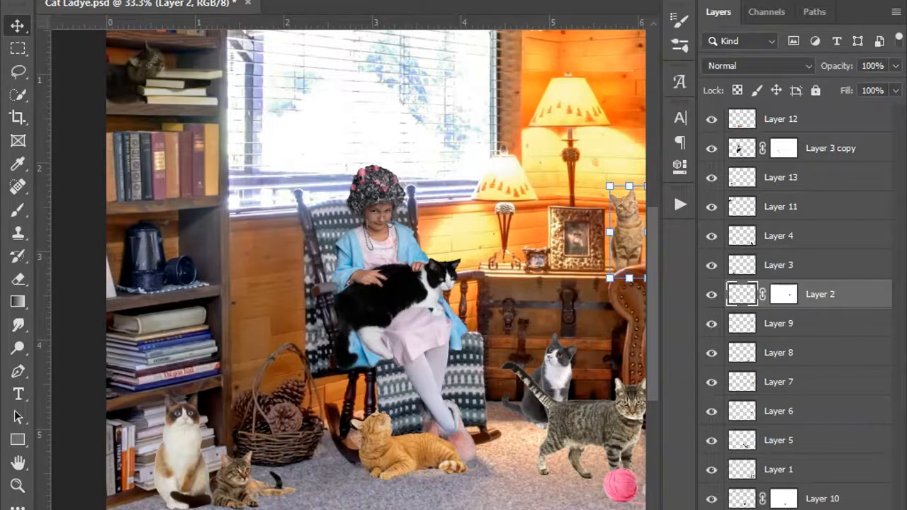
scroll(349, 270, right, 8)
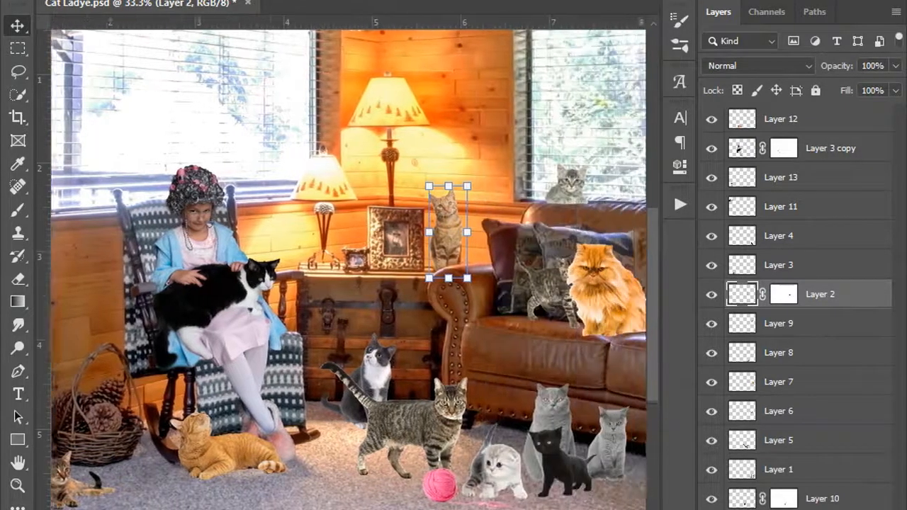
scroll(435, 269, right, 2)
scroll(434, 269, left, 4)
scroll(434, 270, right, 5)
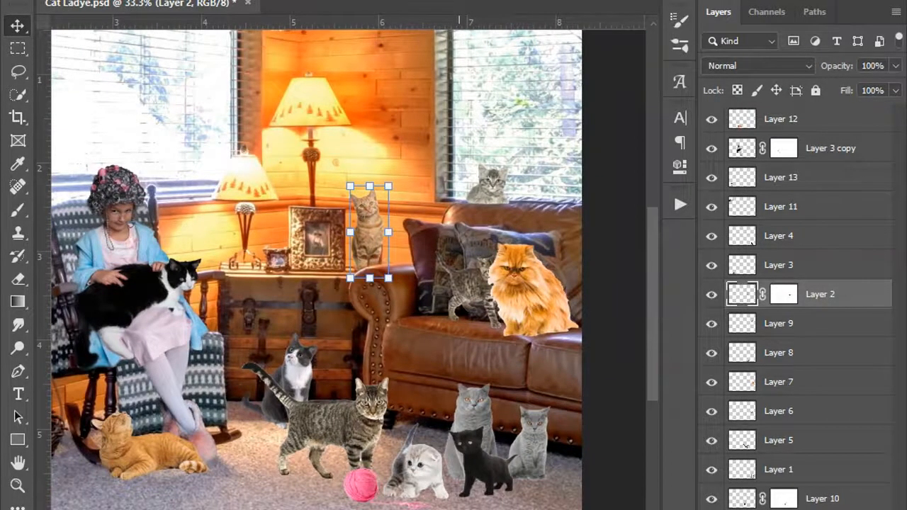
scroll(358, 271, left, 2)
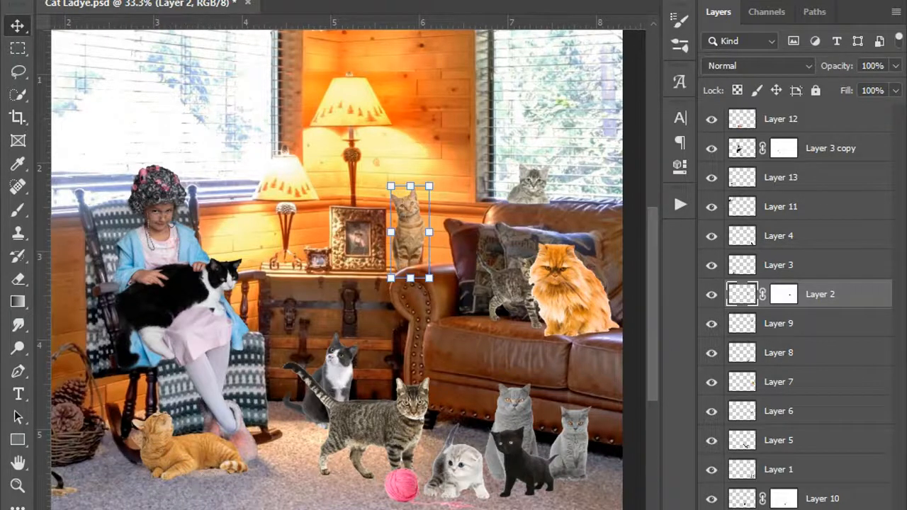
scroll(347, 269, right, 3)
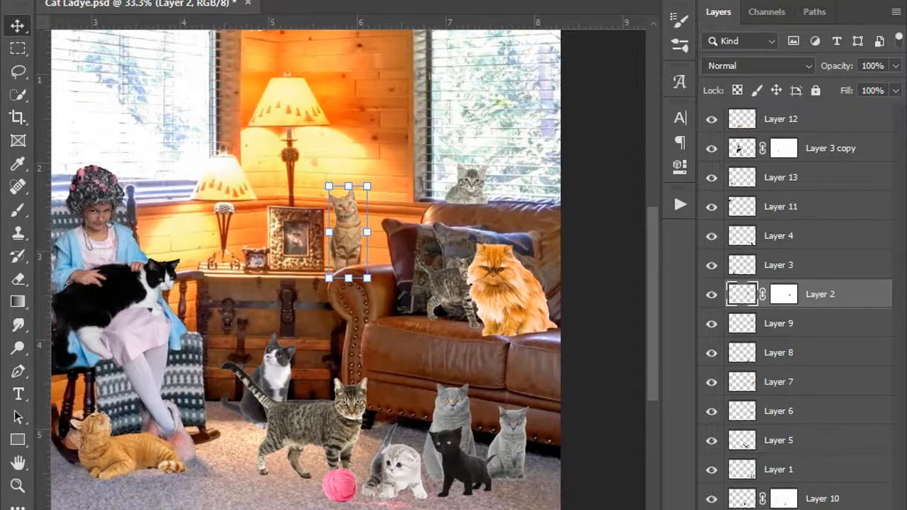
scroll(347, 270, left, 8)
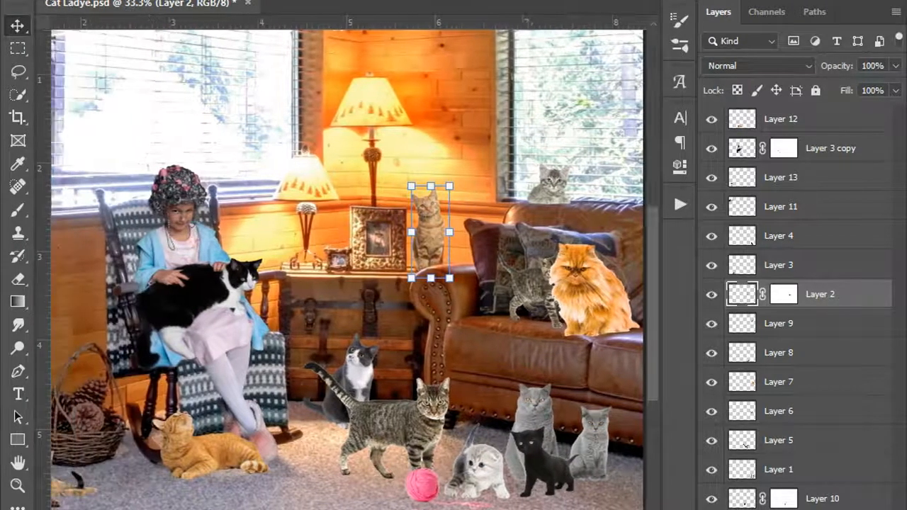
scroll(347, 270, left, 2)
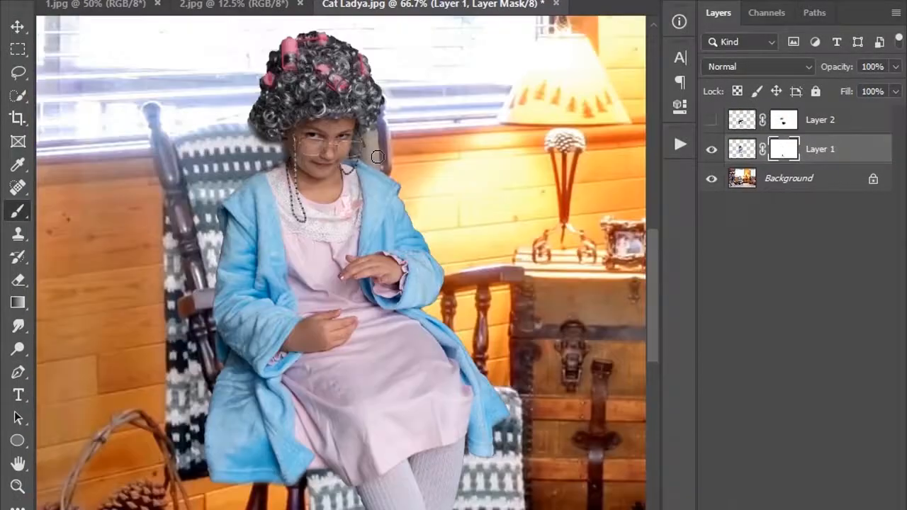
Show the black-and-white cat on Layer 2 and reduce the Iris Blur amount on the background copy.
click(711, 120)
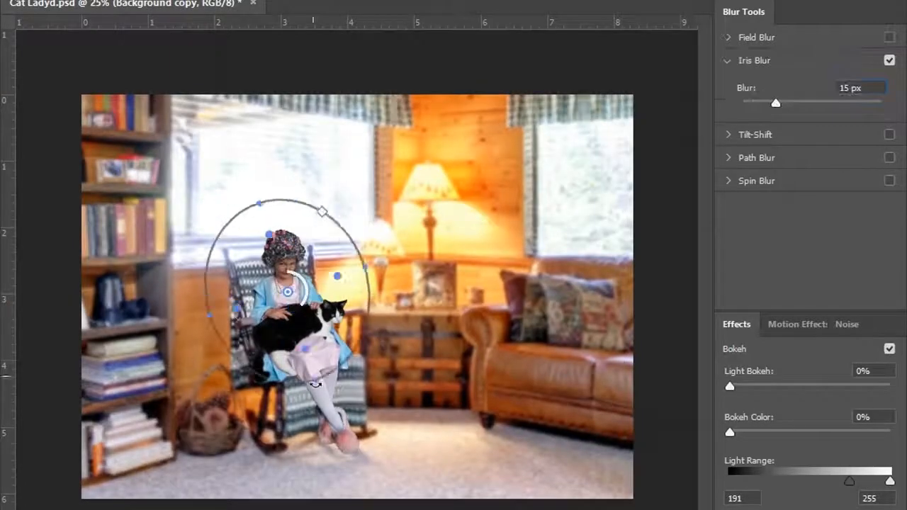
drag(775, 101, 767, 100)
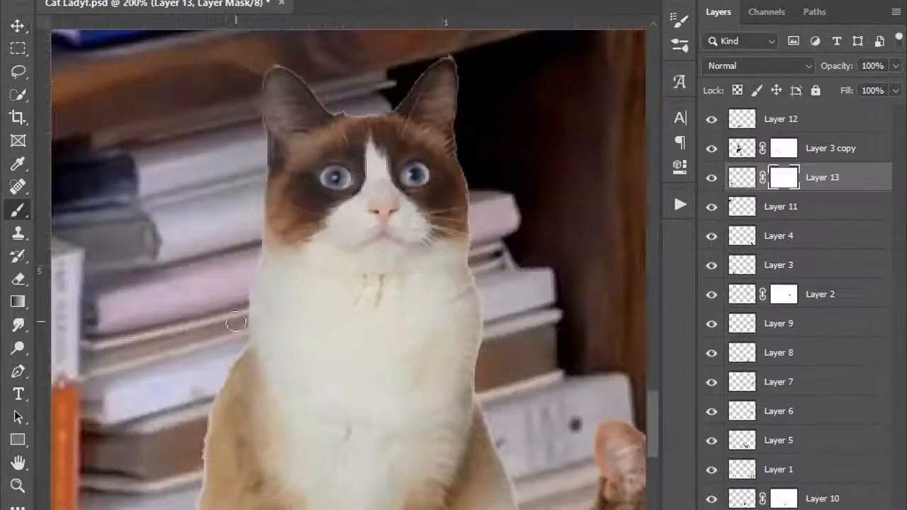
Show the hidden Cats group over the living room background.
scroll(492, 252, down, 5)
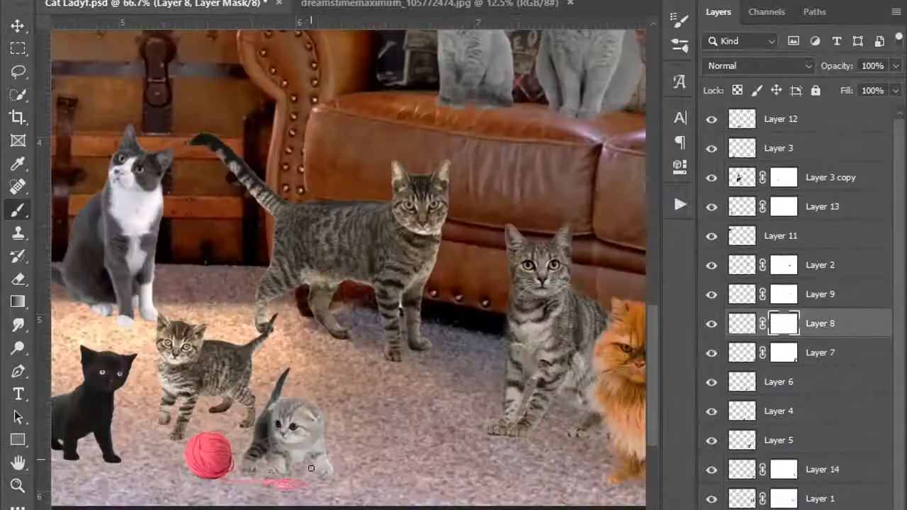
key(ctrl+0)
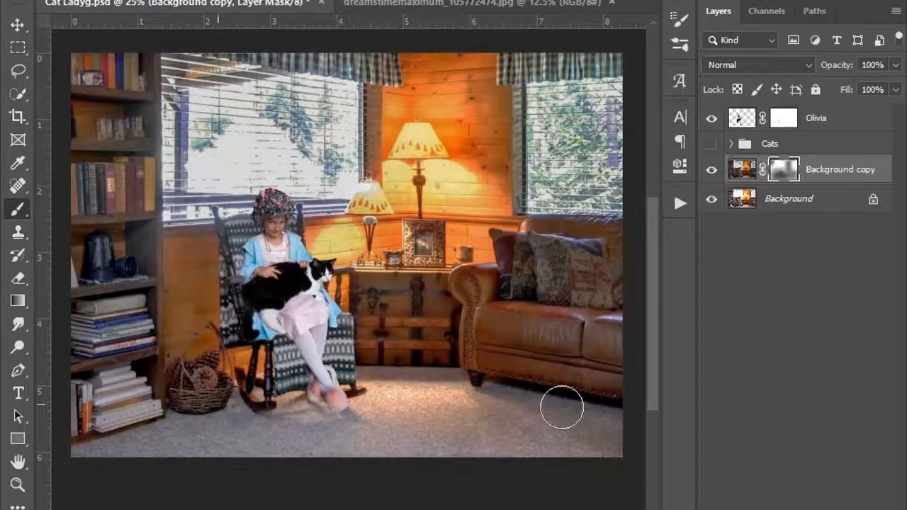
click(712, 144)
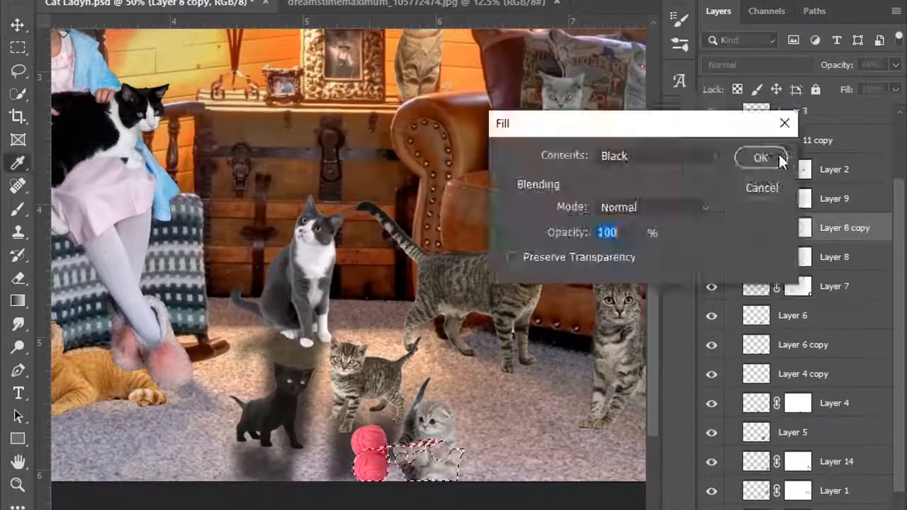
Fill the kitten-and-yarn selection on Layer 8 copy with black at 100% opacity and flip Layer 1 copy horizontally.
click(761, 157)
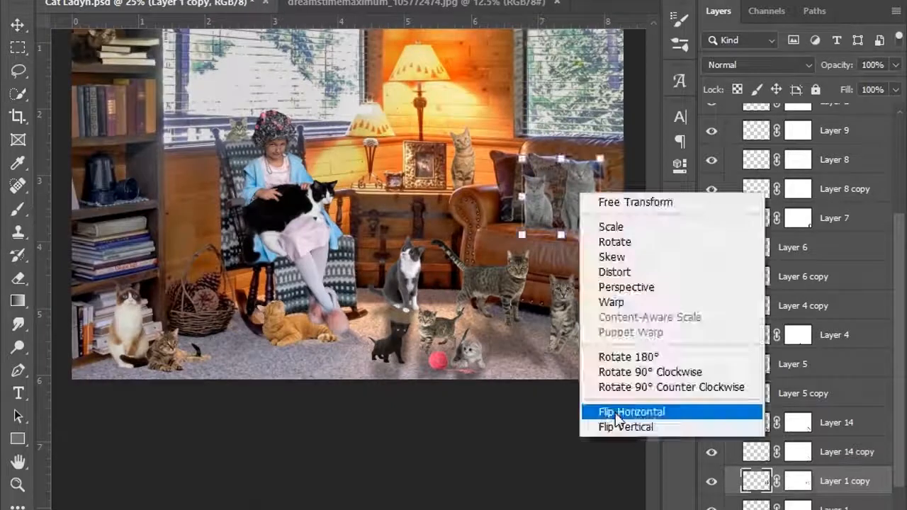
click(597, 413)
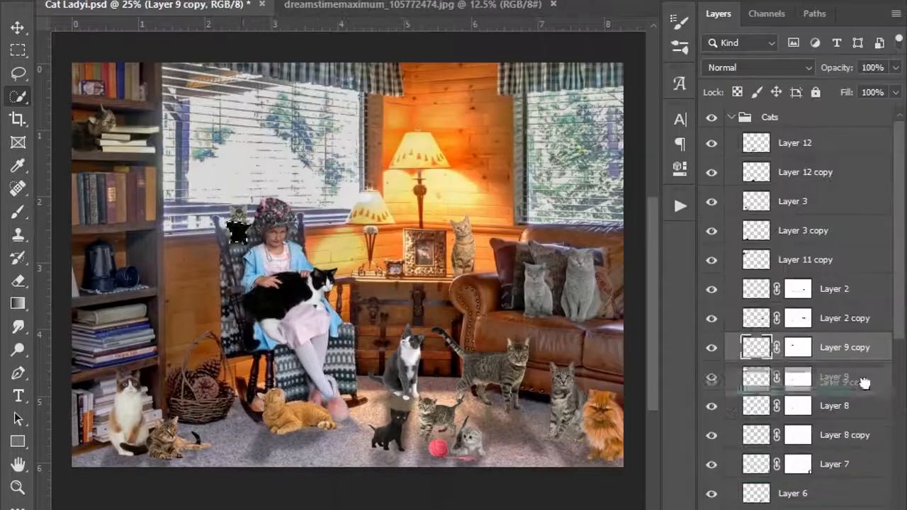
Move Layer 9 copy beneath Layer 9 and duplicate the sofa-back cat on Layer 16 slightly lower.
drag(864, 382, 865, 389)
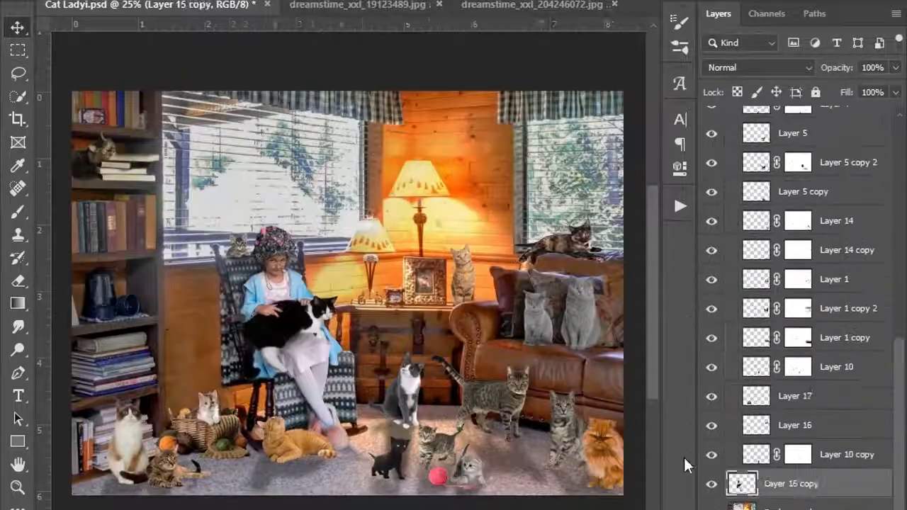
click(794, 426)
alt+drag(570, 249, 572, 265)
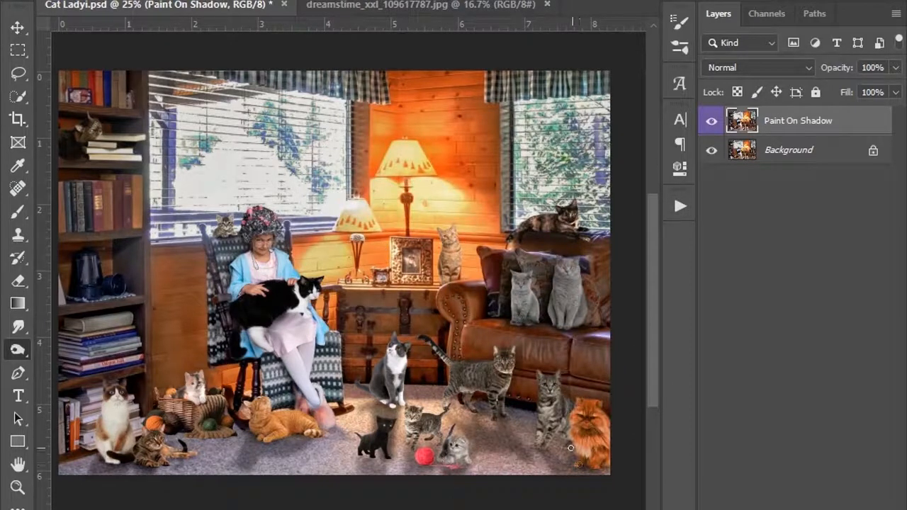
Burn a shadow into the carpet beneath the sitting gray-and-white cat on the Paint On Shadow layer.
click(246, 2)
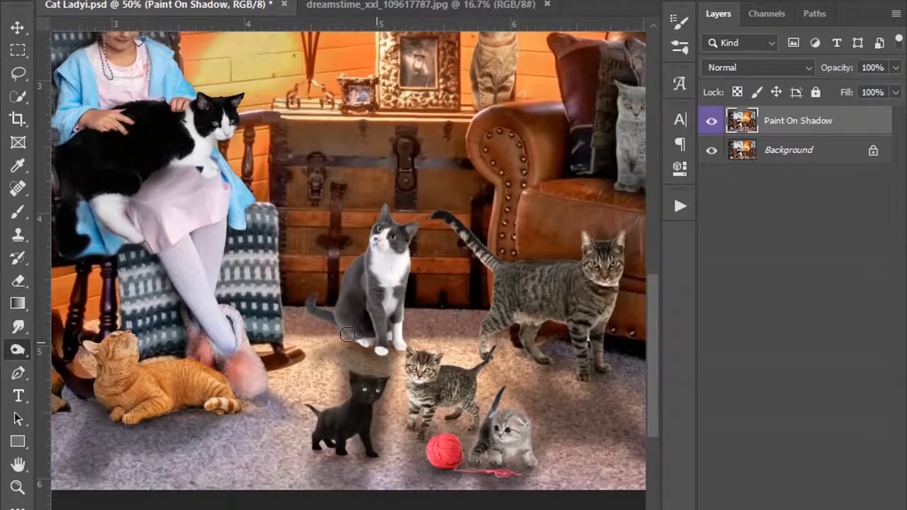
drag(348, 335, 311, 322)
scroll(392, 406, right, 5)
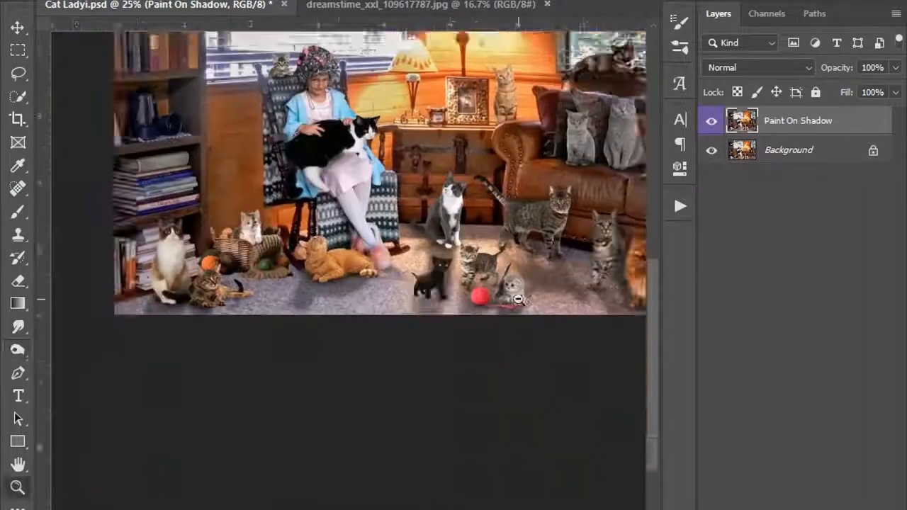
Mask the snowy window layer along the sill behind the rocking chair and slightly rotate the window layer above the sofa.
key(ctrl+plus)
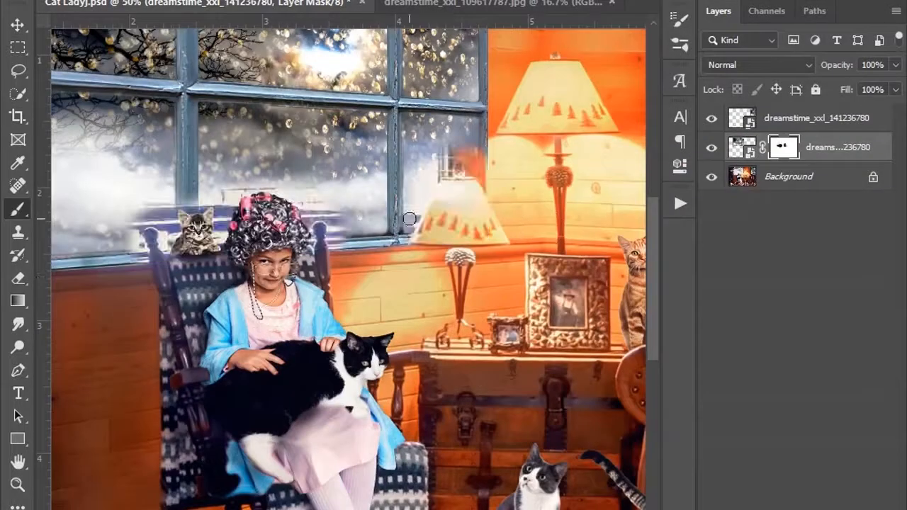
drag(410, 219, 142, 246)
key(ctrl+minus)
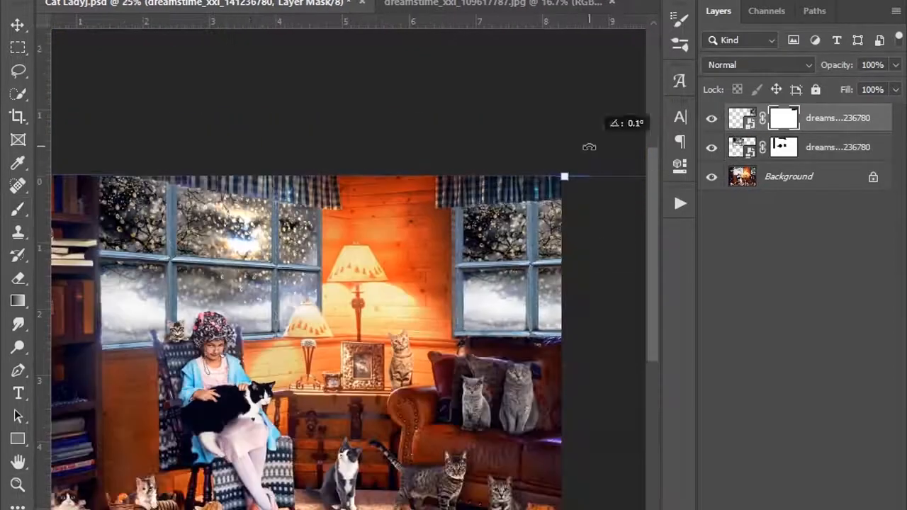
drag(588, 148, 616, 177)
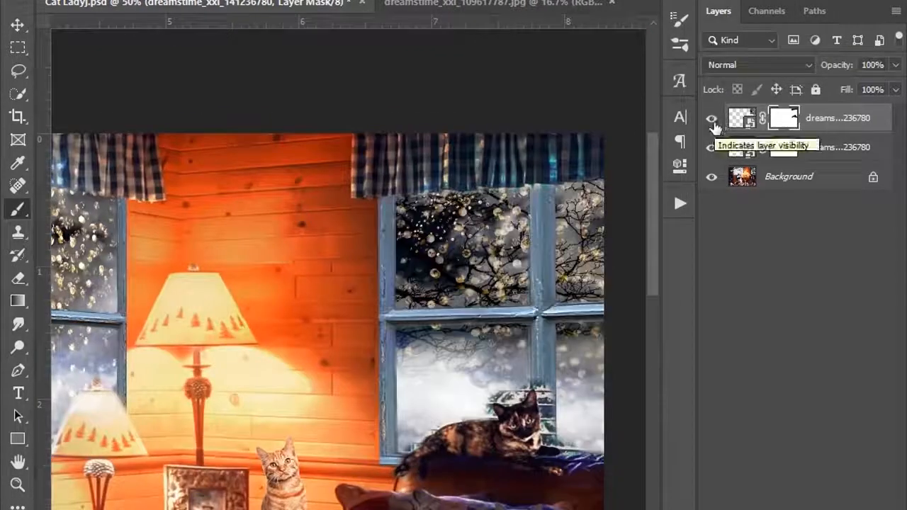